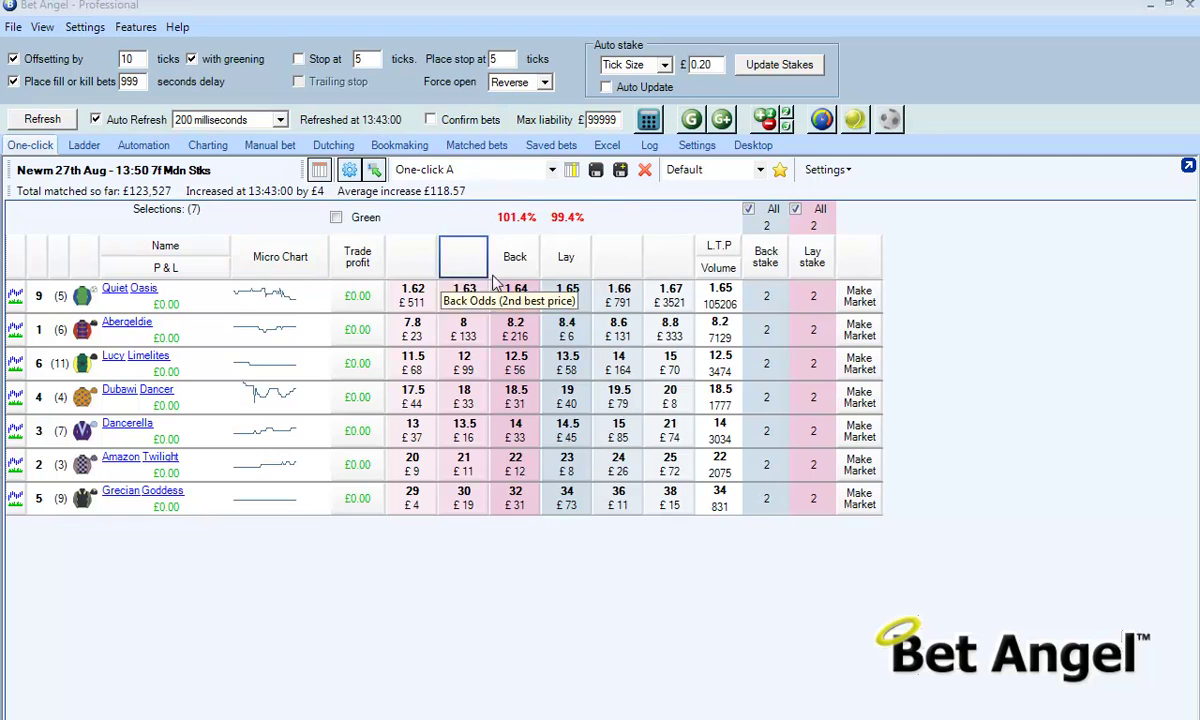
Look through the column list and custom column settings, closing both without changes
left_click(571, 171)
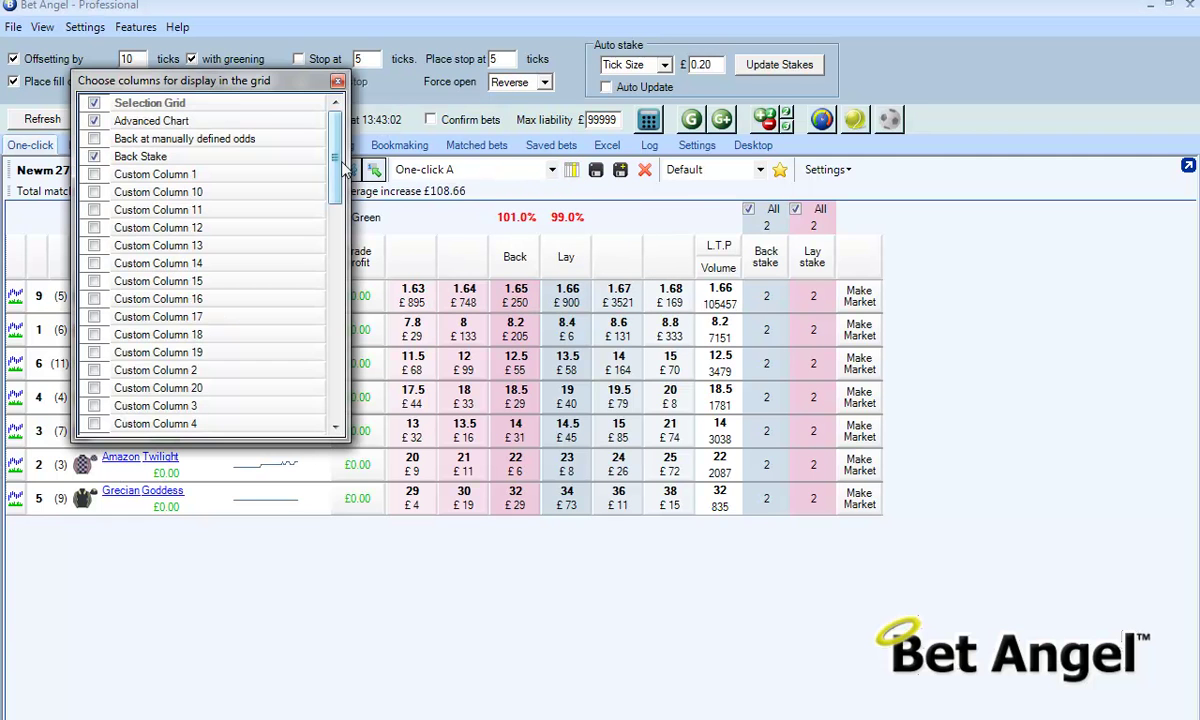
left_click_drag(343, 170, 340, 203)
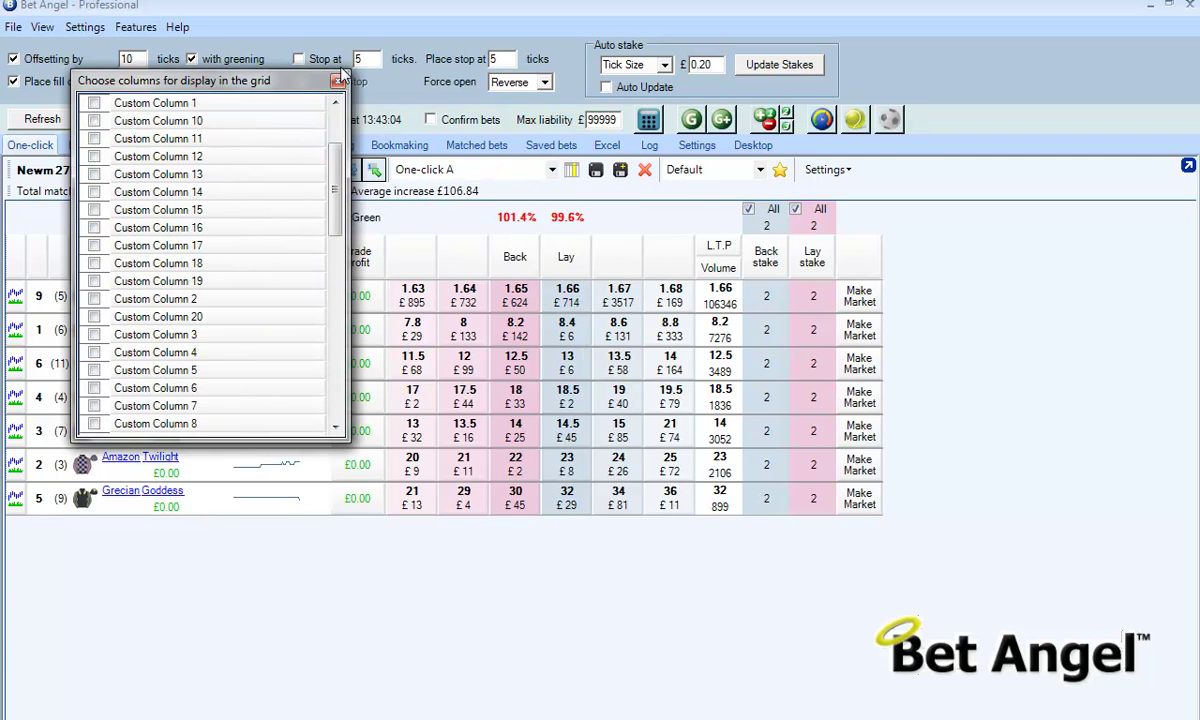
left_click(337, 80)
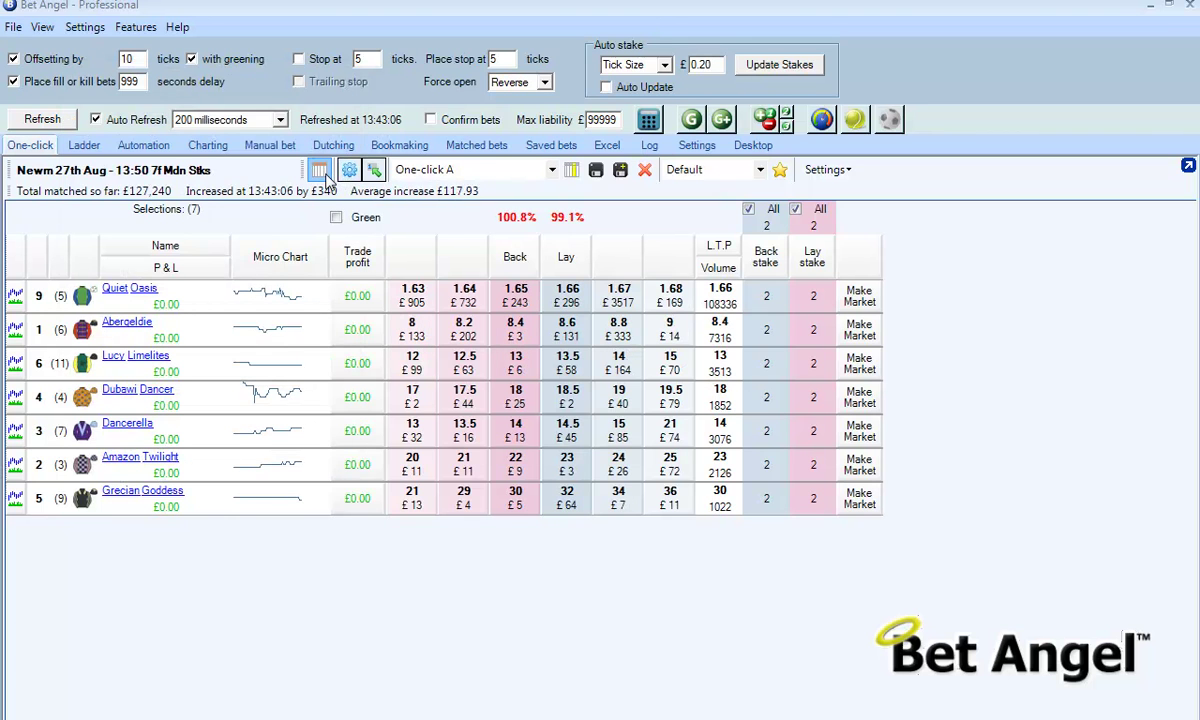
left_click(620, 170)
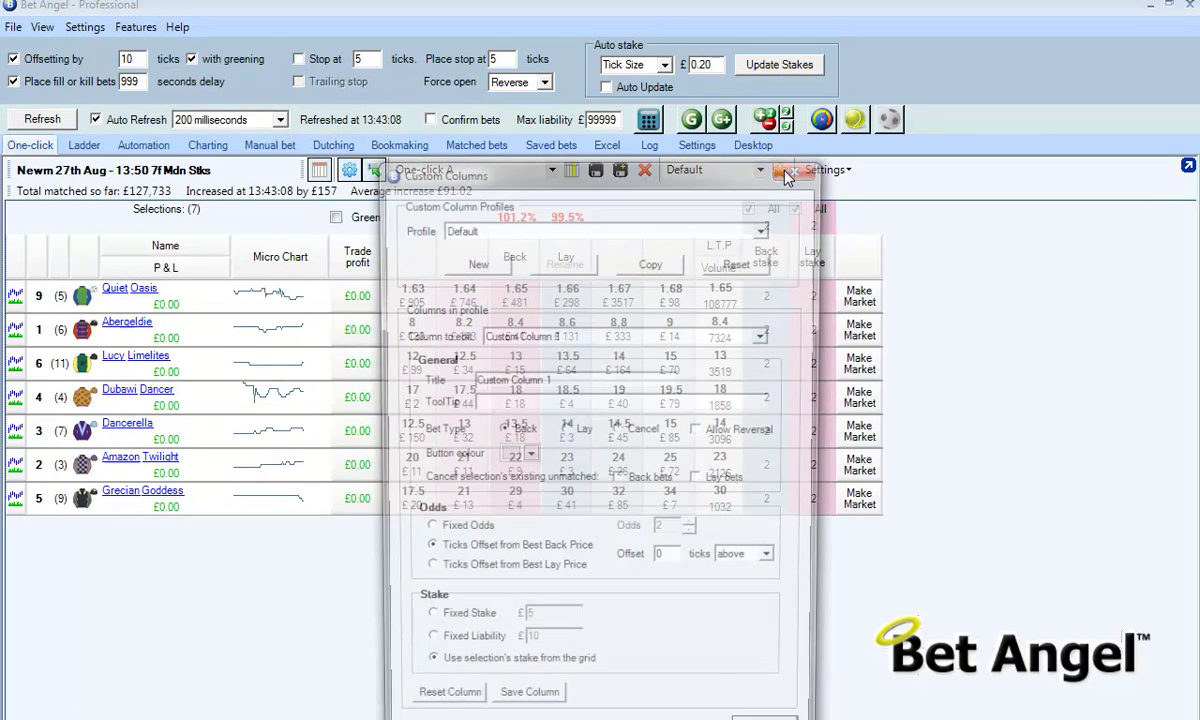
left_click_drag(625, 170, 510, 44)
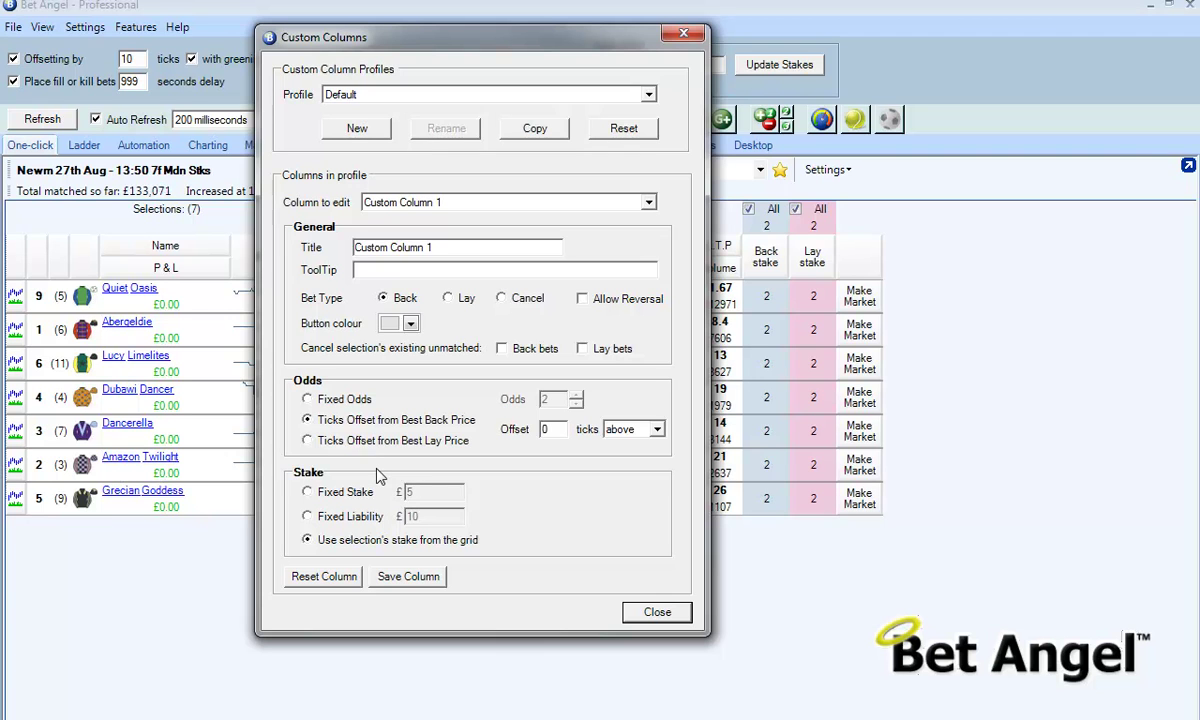
left_click(656, 612)
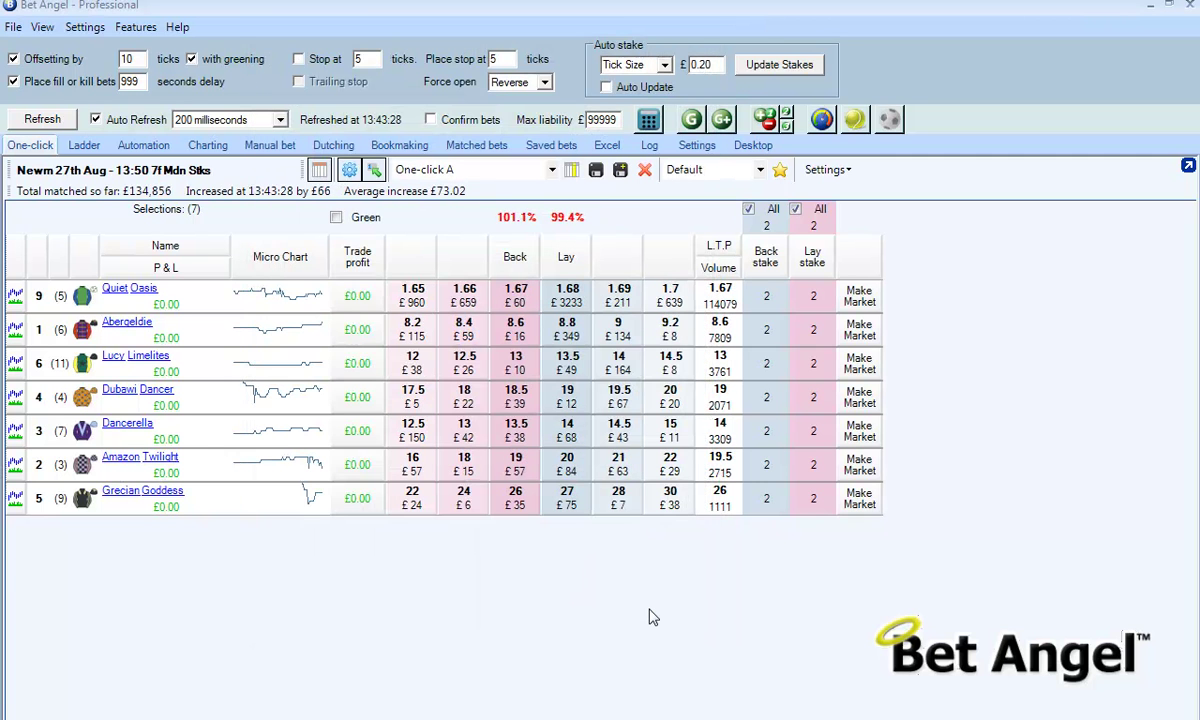
Switch back and forth between the Manual bet and One-click views, ending on One-click
left_click(267, 147)
left_click(50, 146)
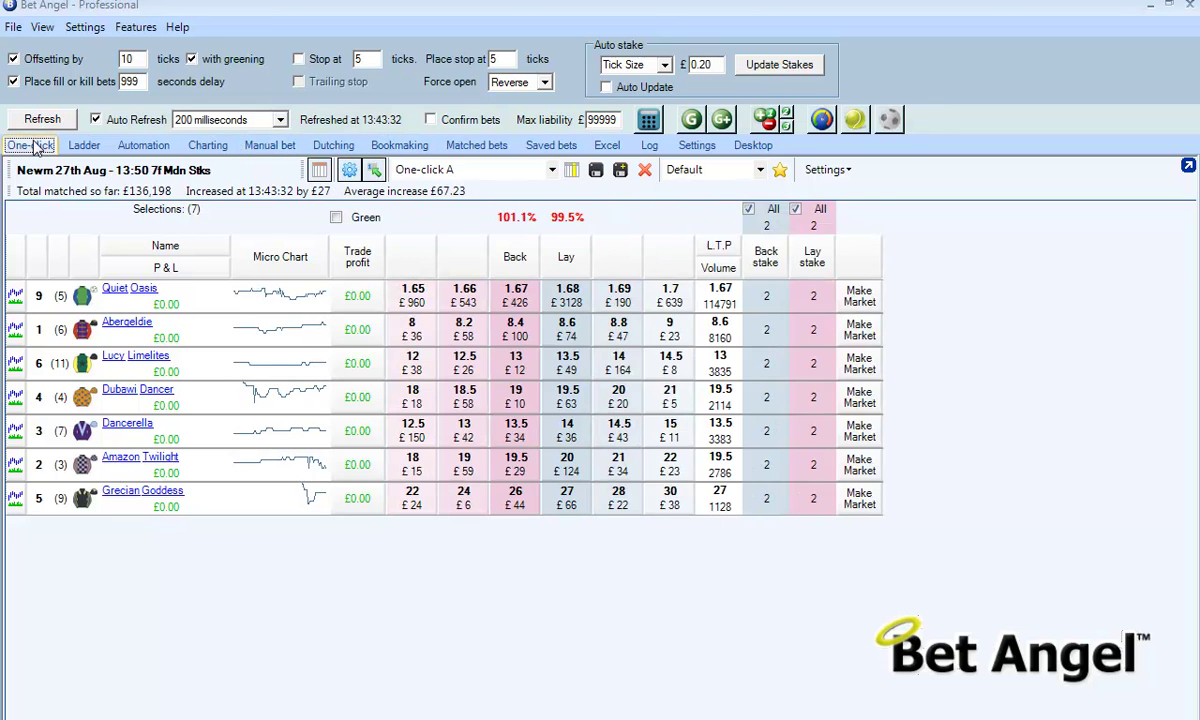
left_click(268, 145)
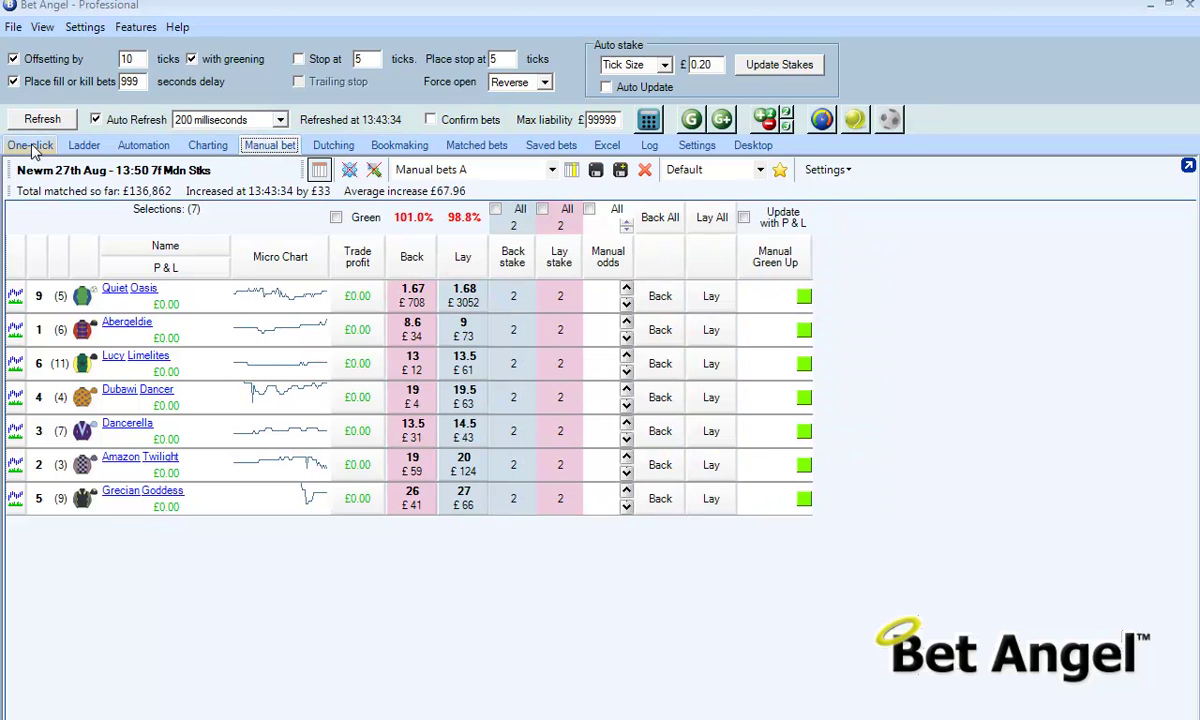
left_click(31, 146)
left_click(272, 147)
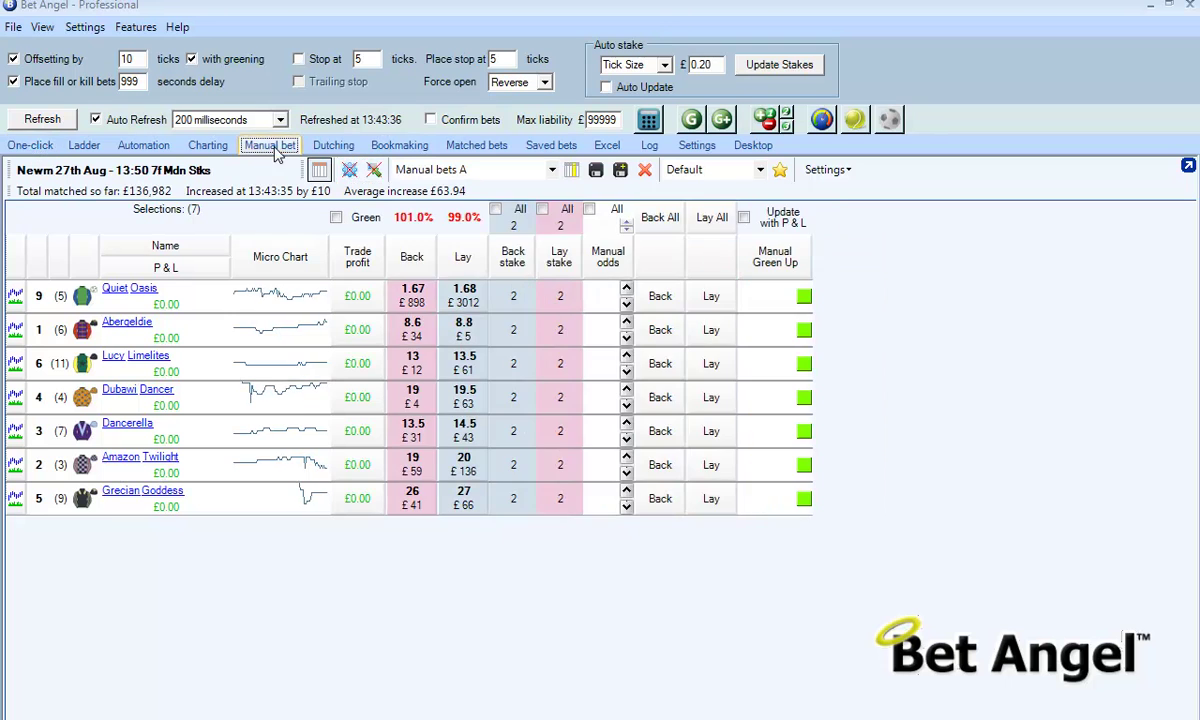
left_click(33, 146)
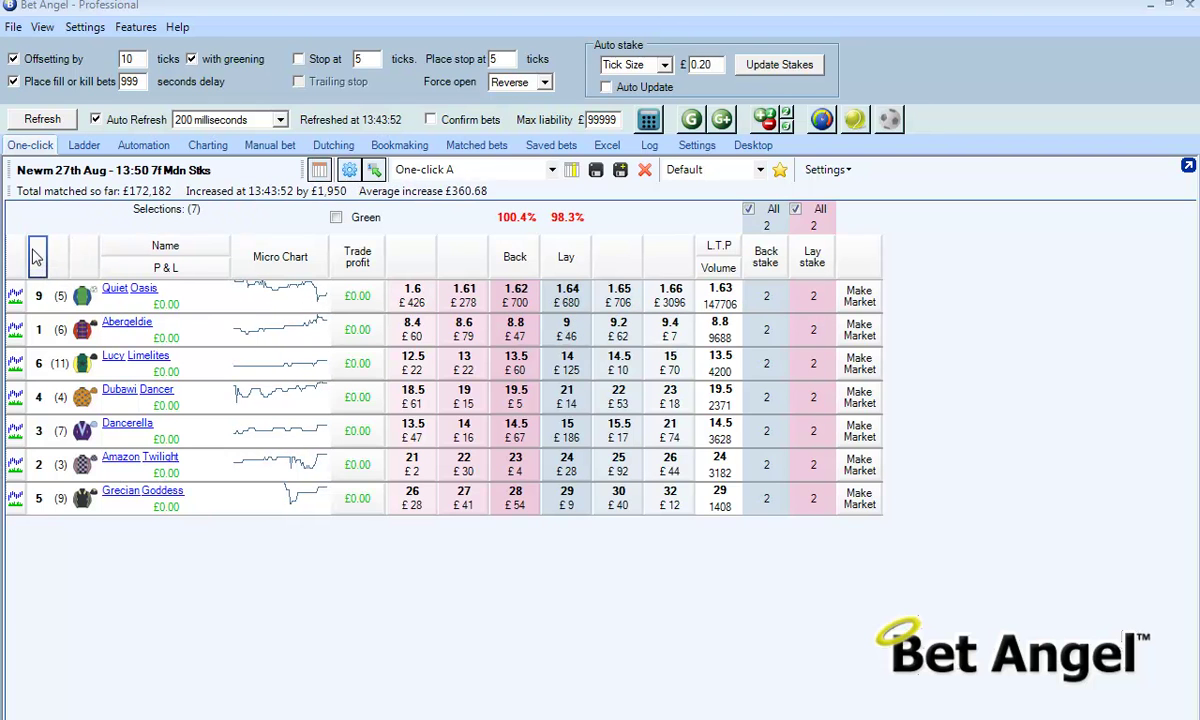
Drag off saddle-cloth, Stall draw, Name, P&L, Trade profit, back odds/stake and L.T.P; sort Volume descending
left_click_drag(117, 195, 115, 198)
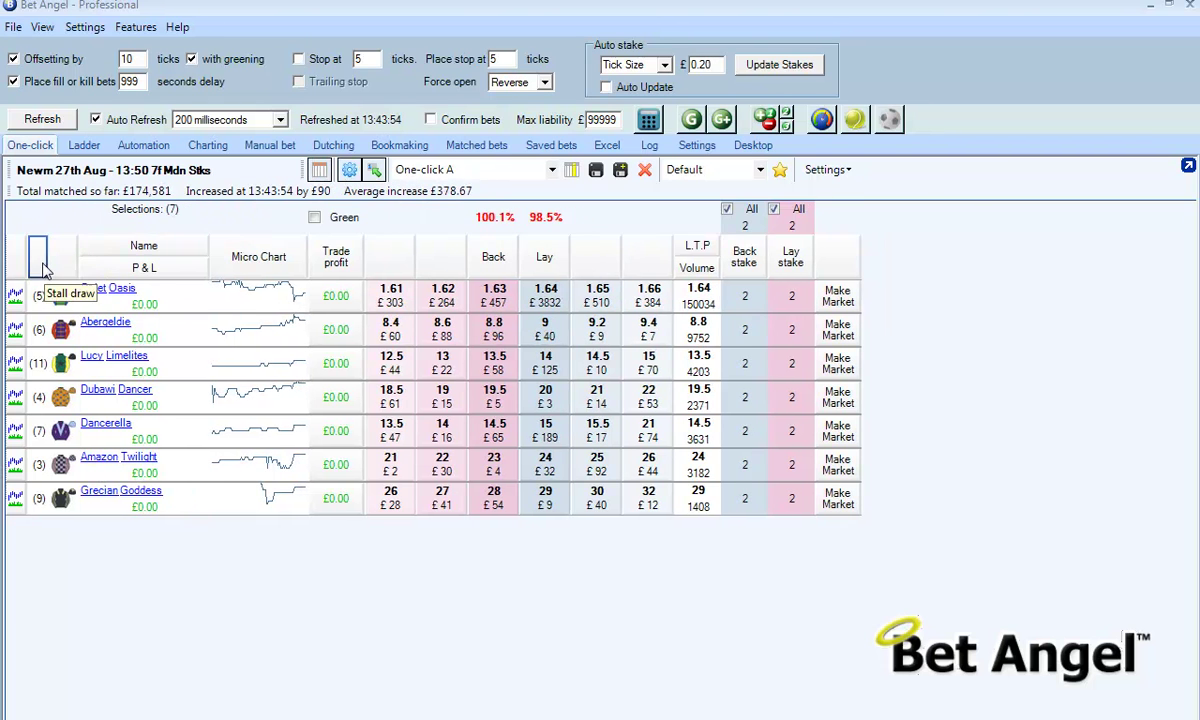
left_click_drag(37, 255, 155, 168)
left_click_drag(75, 248, 152, 160)
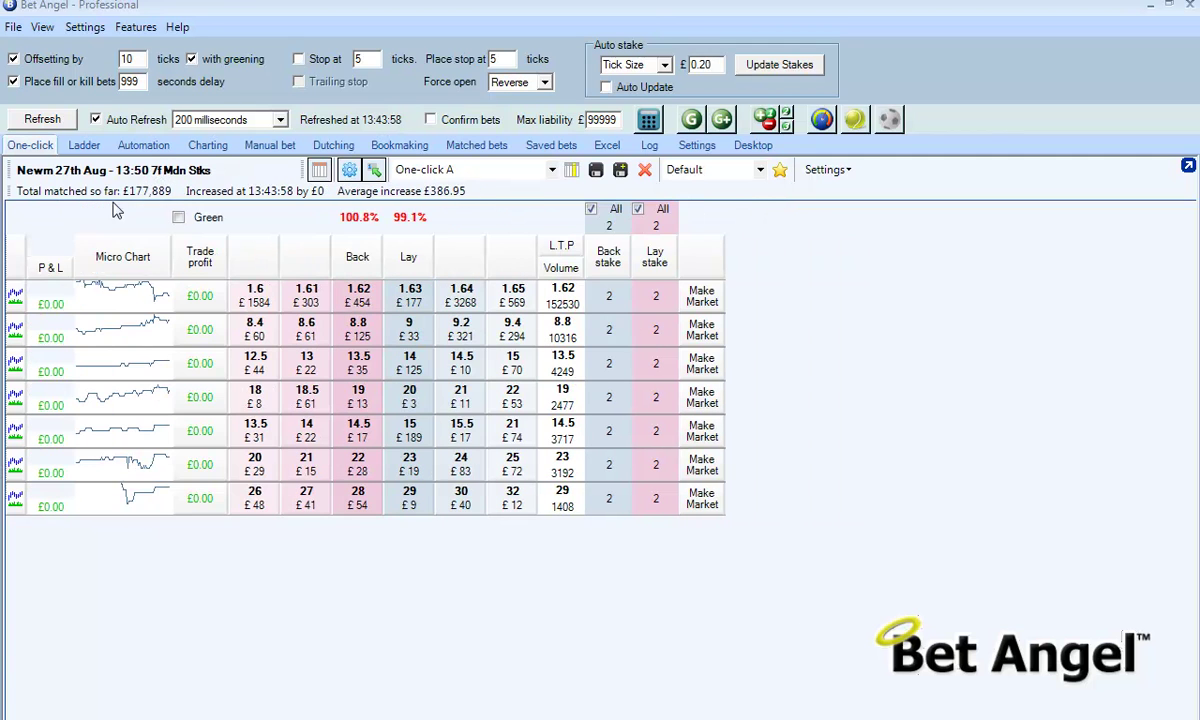
left_click_drag(45, 265, 148, 182)
left_click_drag(153, 252, 203, 172)
left_click_drag(199, 258, 250, 170)
left_click_drag(150, 248, 279, 175)
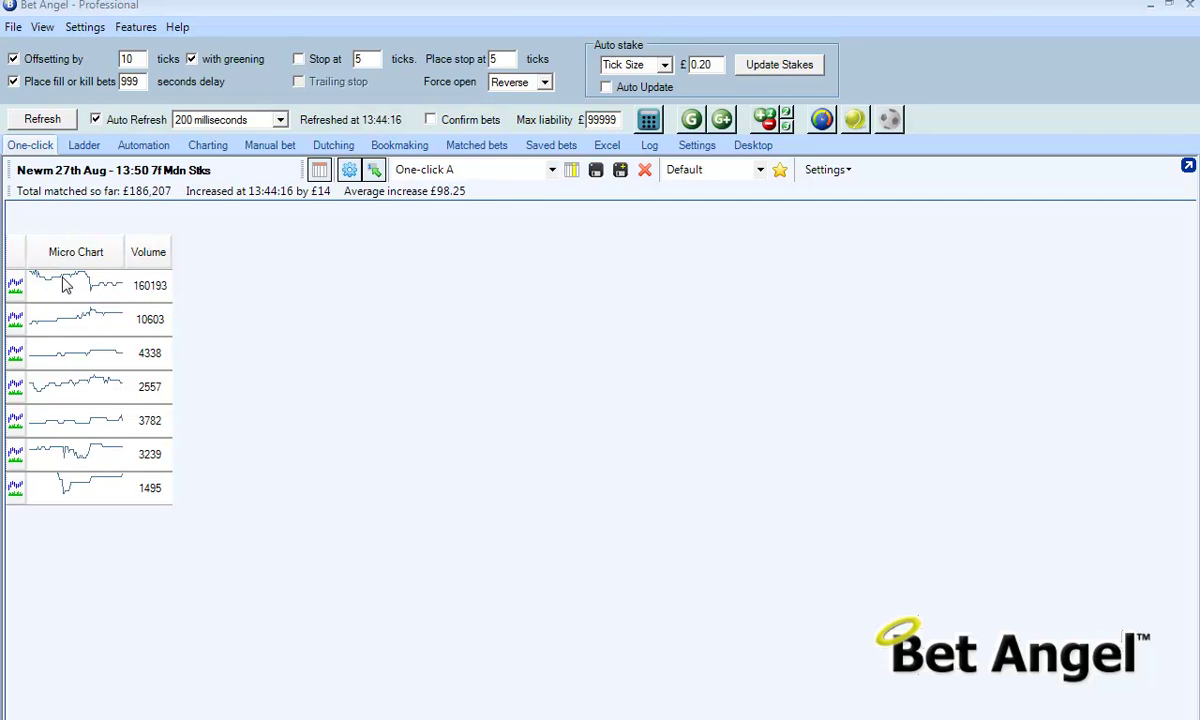
left_click(155, 253)
left_click(155, 253)
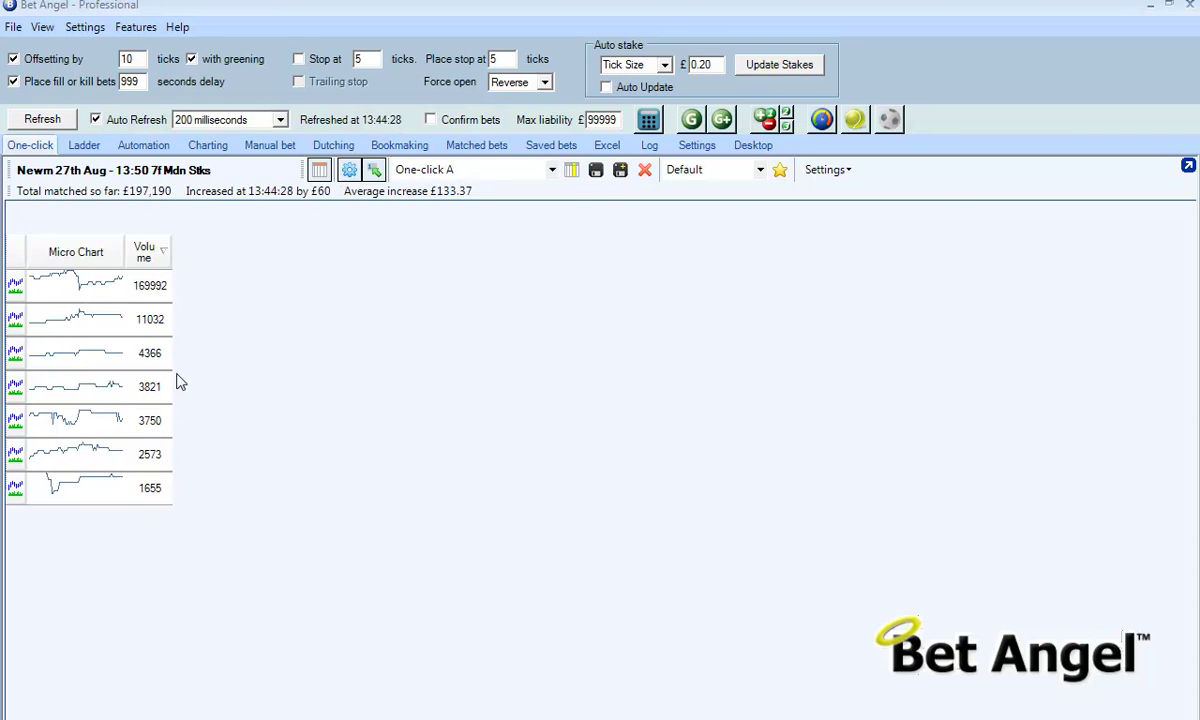
Tick Name in the column list and line its header up at the grid's left
left_click(571, 169)
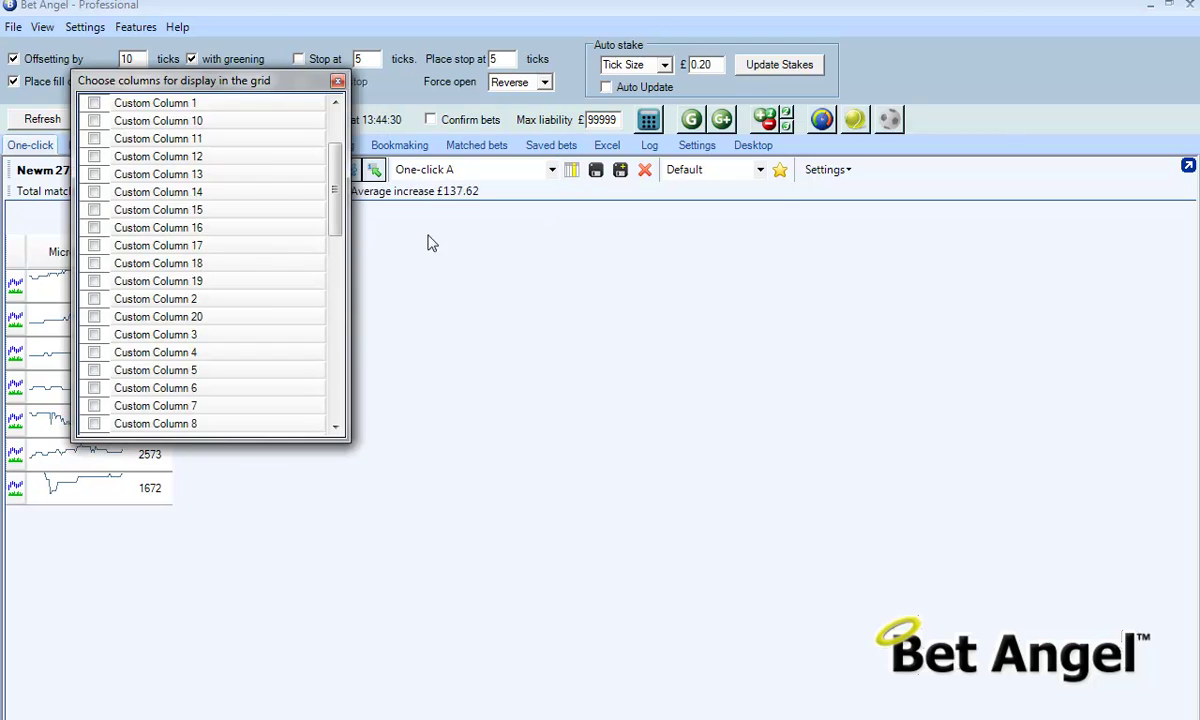
left_click_drag(243, 87, 417, 137)
left_click_drag(510, 240, 510, 332)
left_click(269, 402)
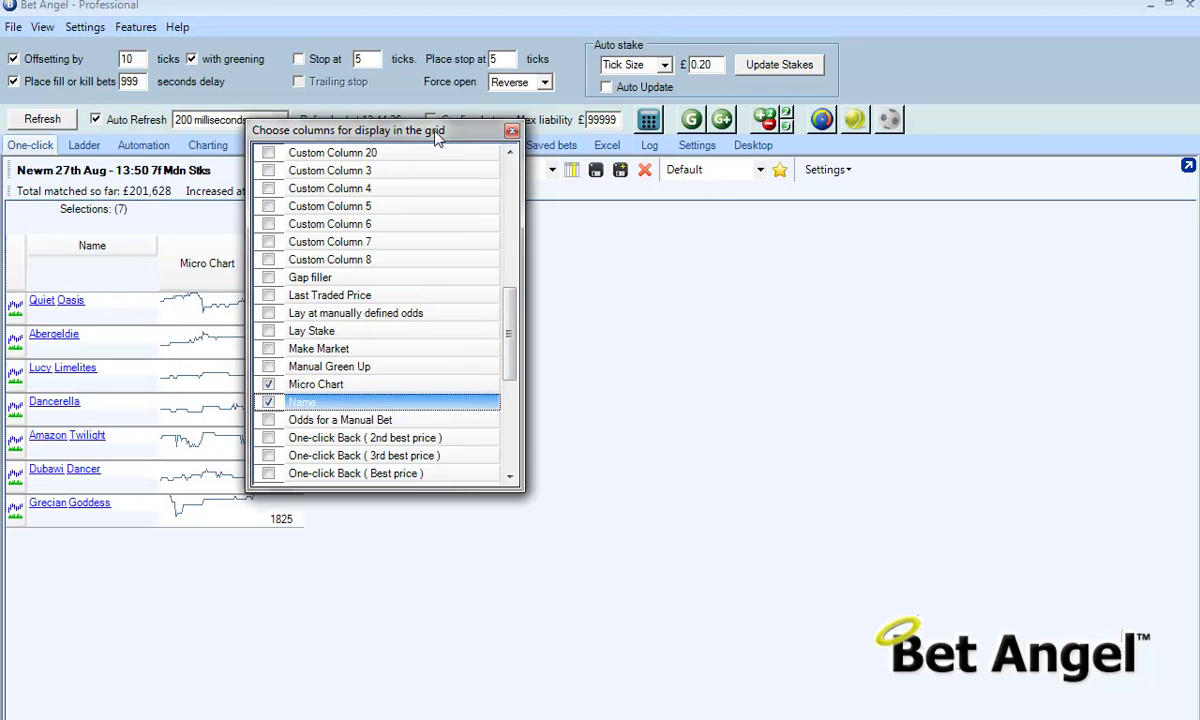
left_click(509, 133)
left_click_drag(150, 272, 100, 250)
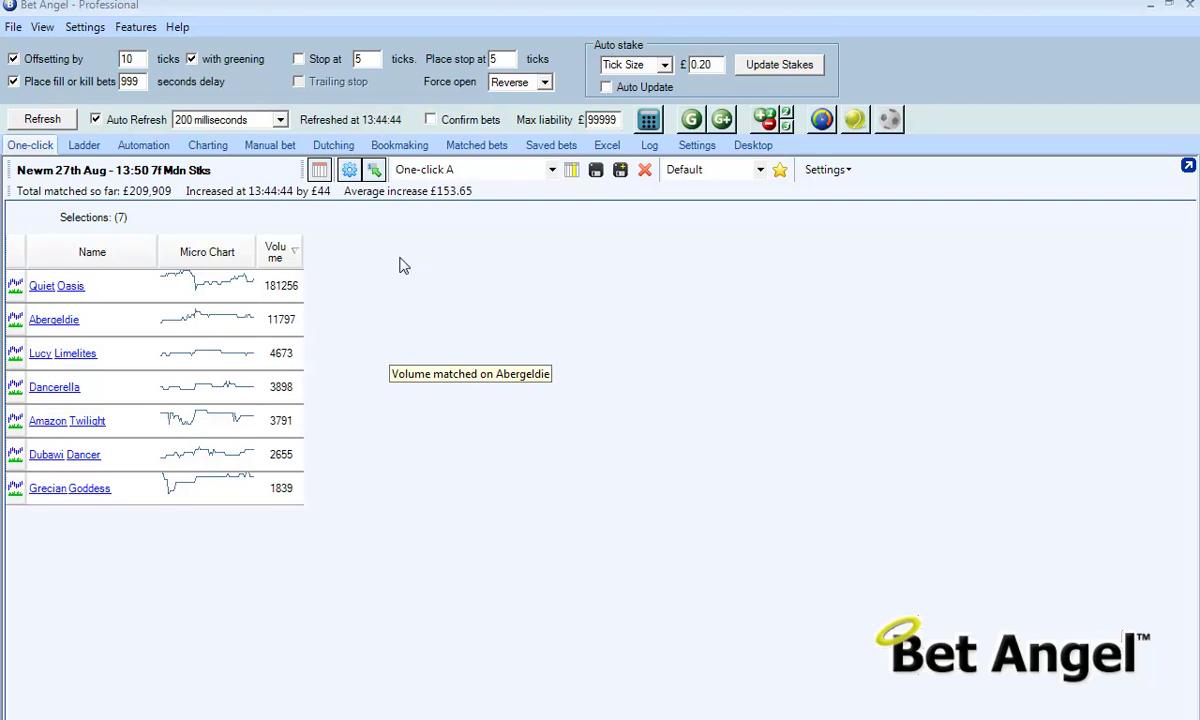
Save the grid as layout 'just micro charts sorted by volume', then switch back to One-click A
left_click(620, 169)
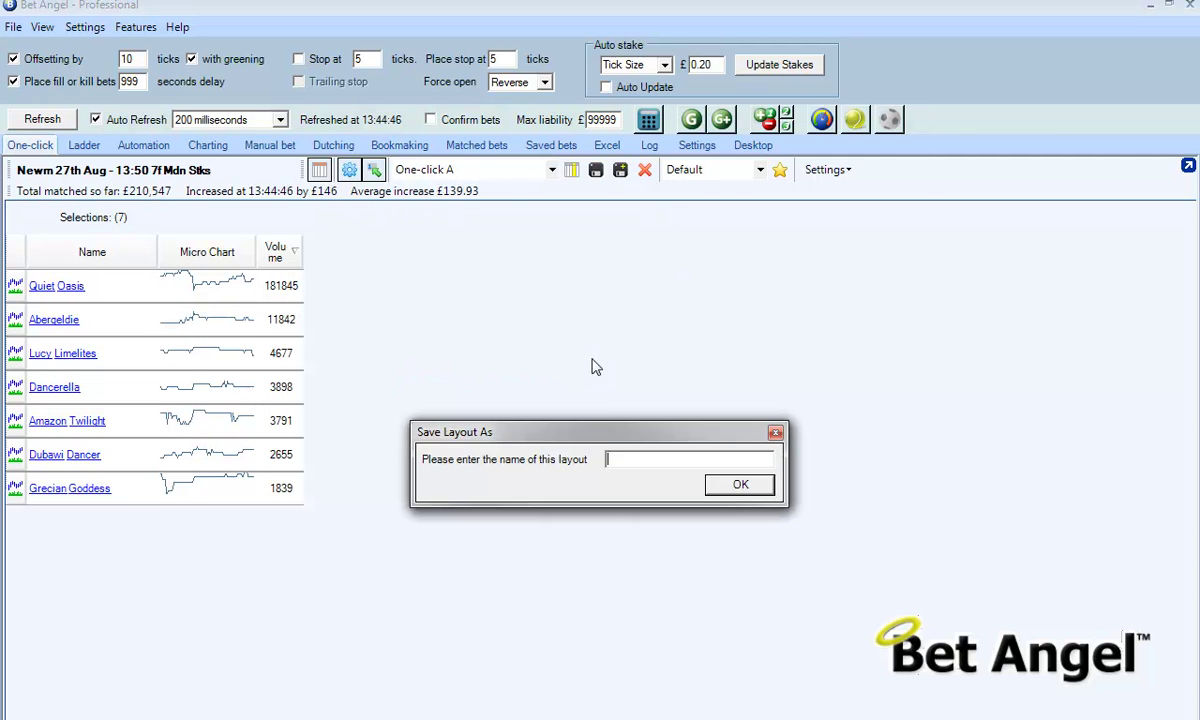
left_click_drag(607, 440, 532, 311)
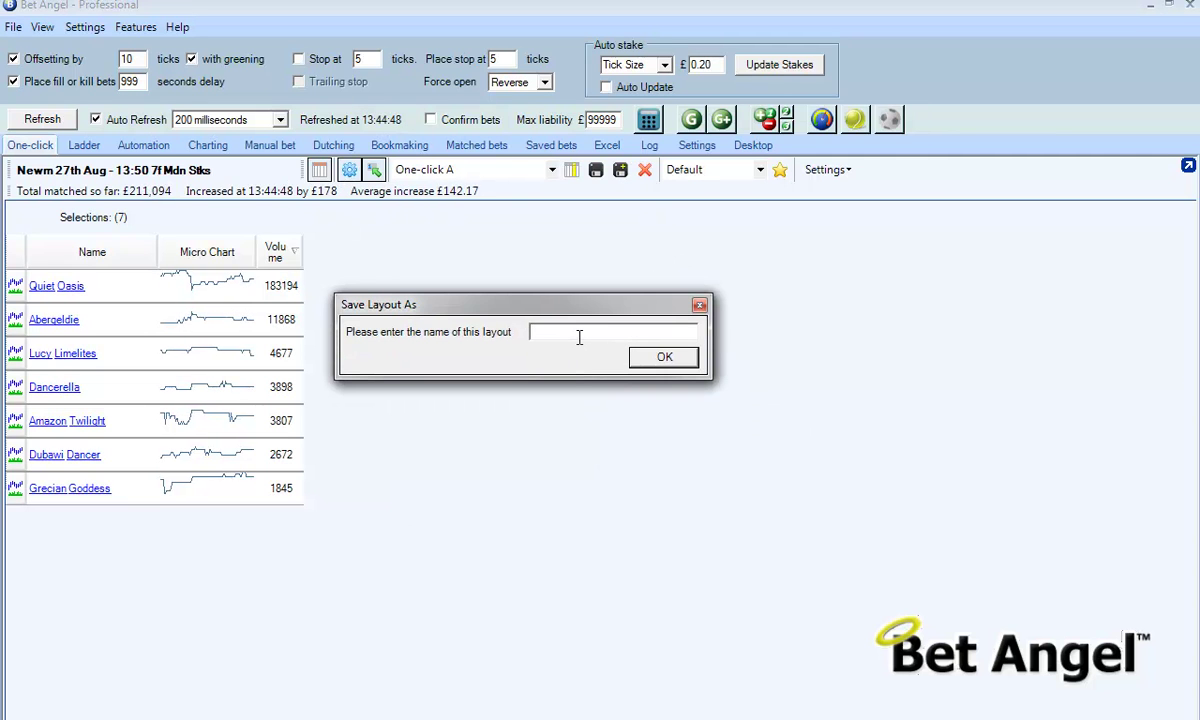
type("just miu")
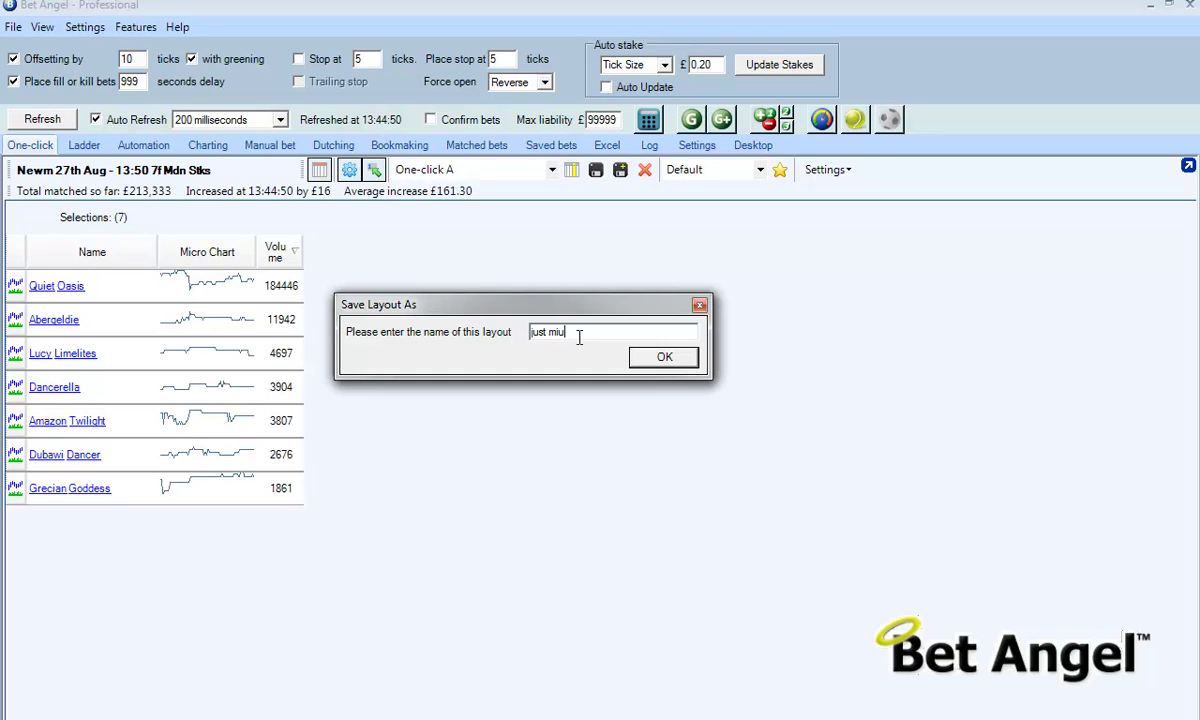
key("BackSpace")
type("cro chart")
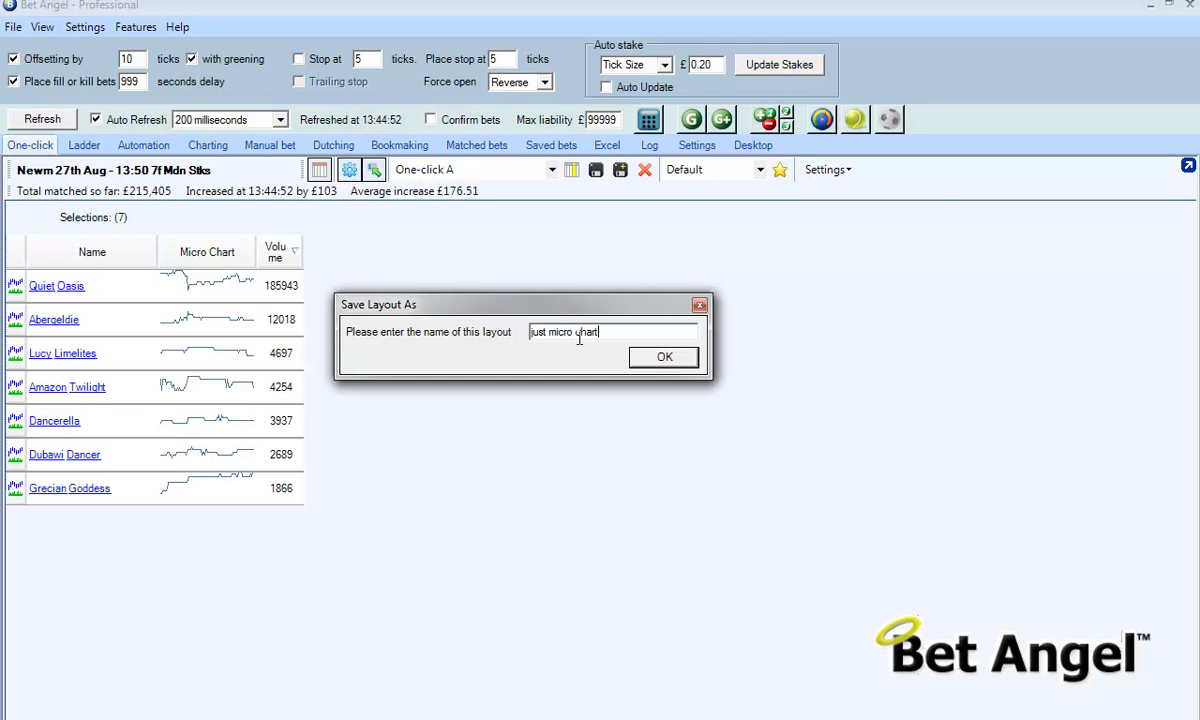
type("s sorted by")
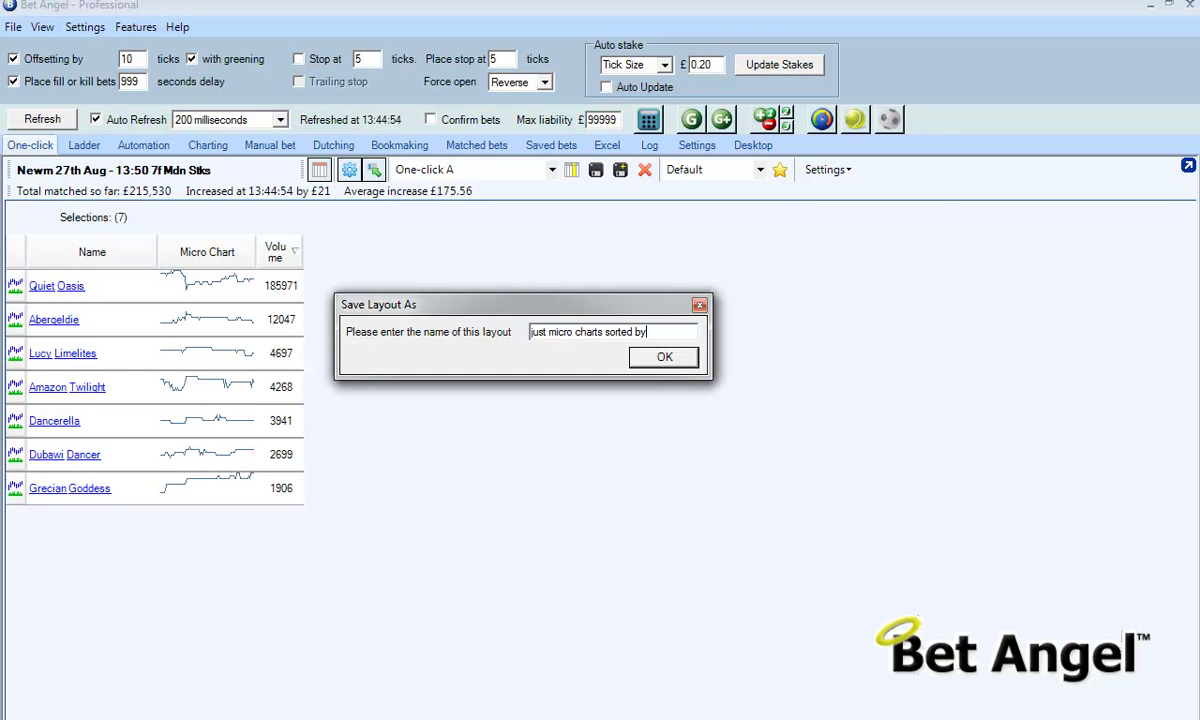
type(" volume")
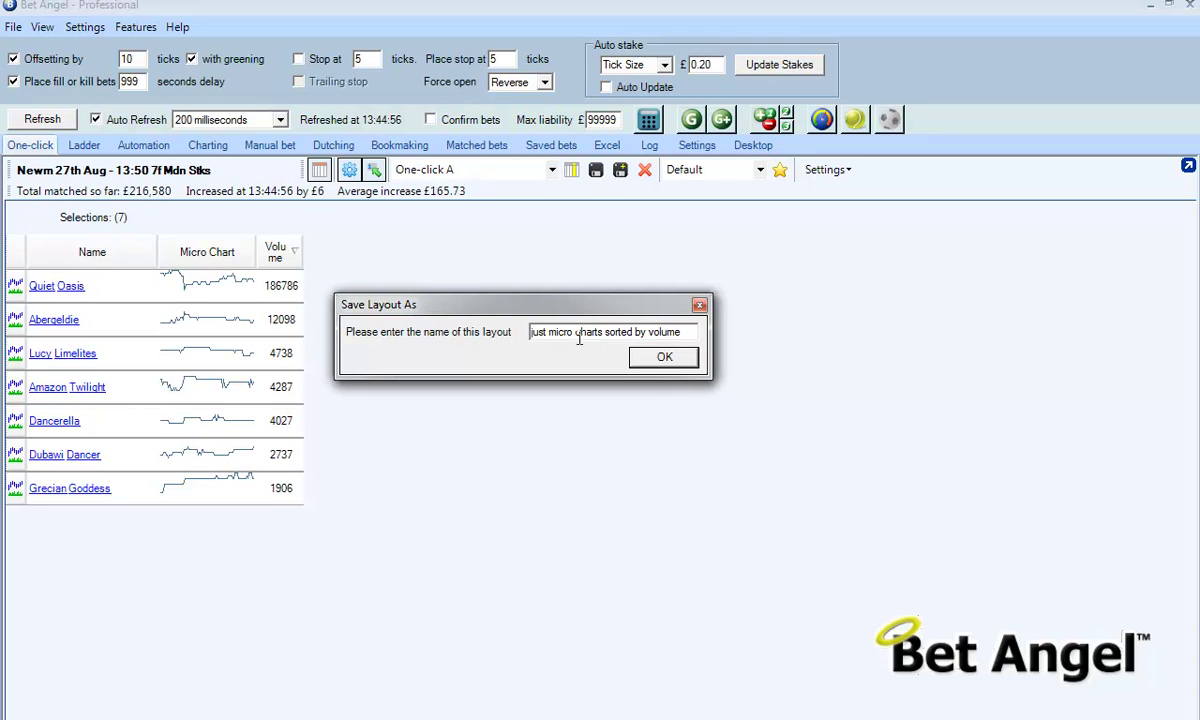
left_click(640, 356)
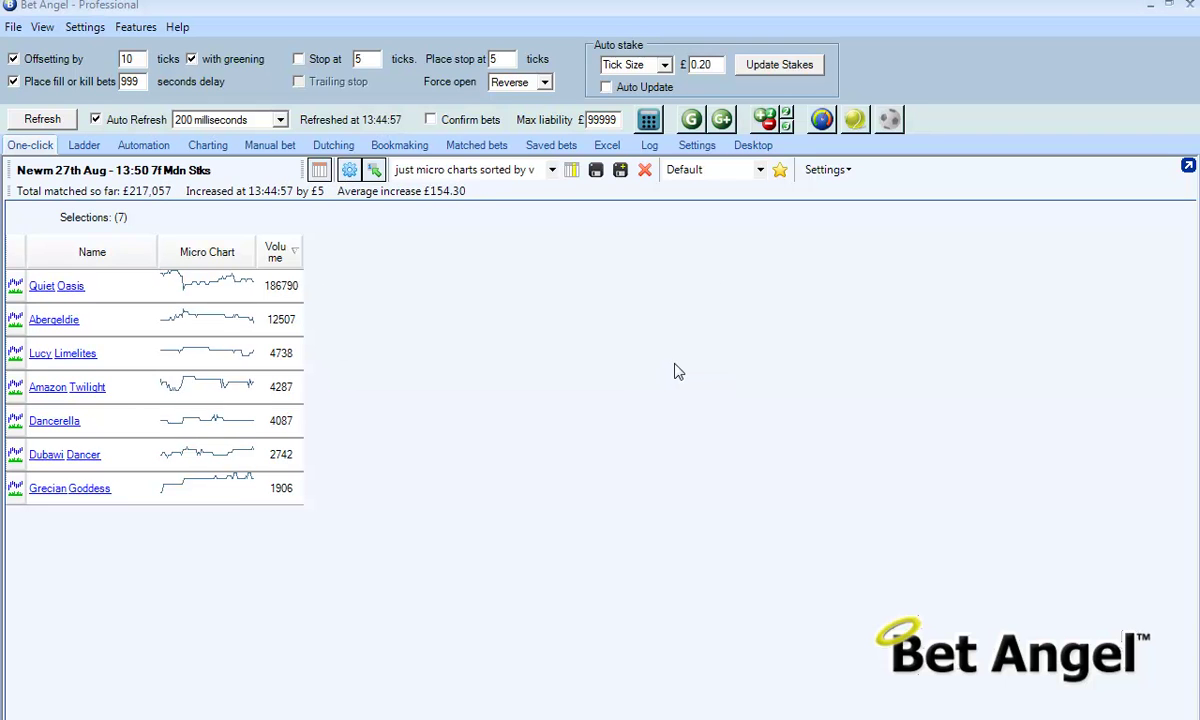
left_click(553, 171)
Apply the 'just micro charts sorted by volume' layout to the One-click grid
left_click(488, 259)
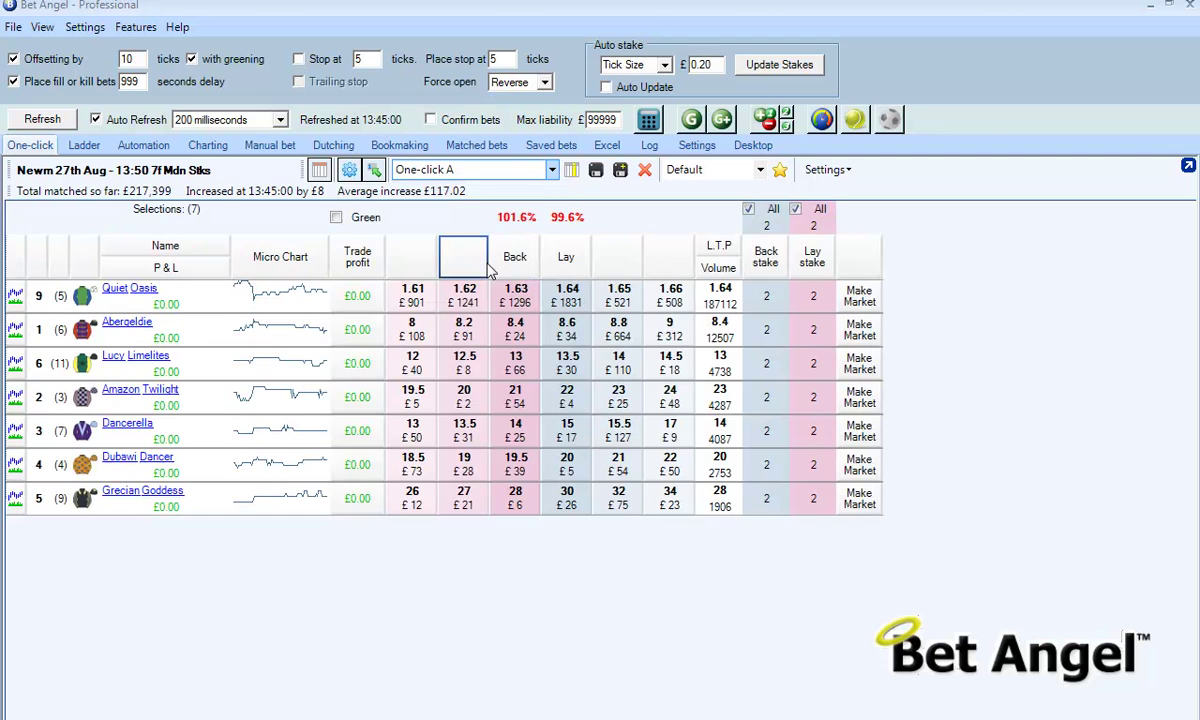
left_click(495, 170)
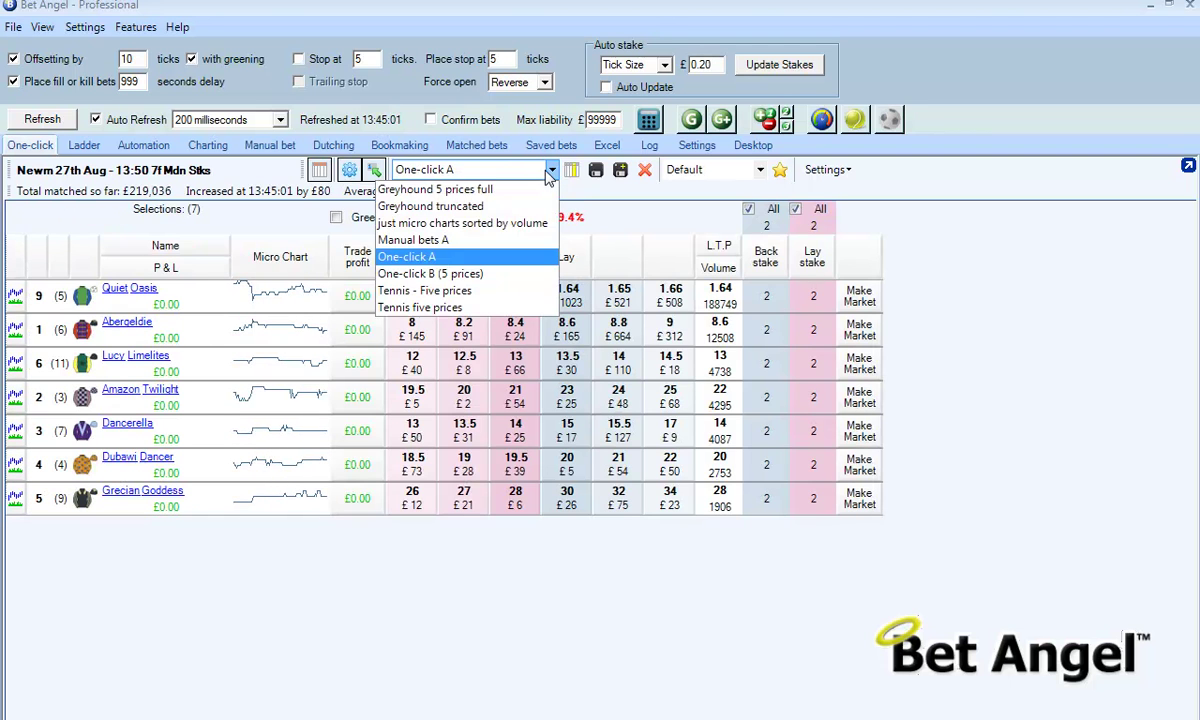
left_click(468, 224)
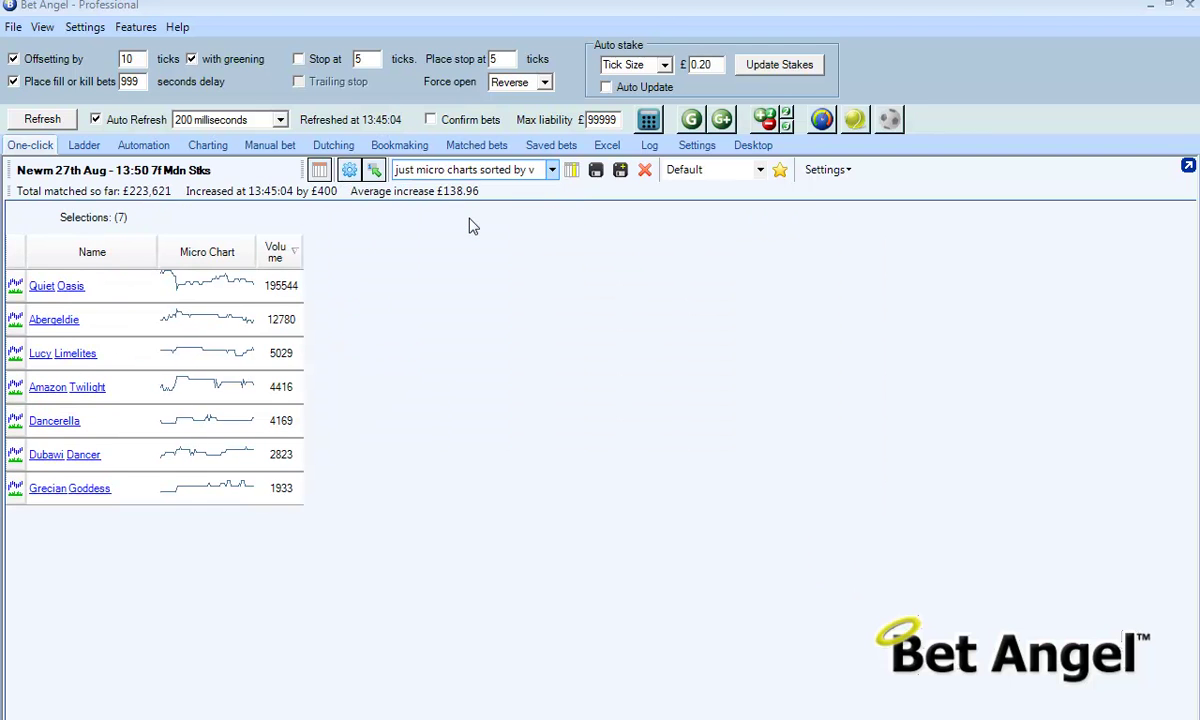
Pop the One-click grid out into a narrow floating window on the right of the screen
left_click(1188, 168)
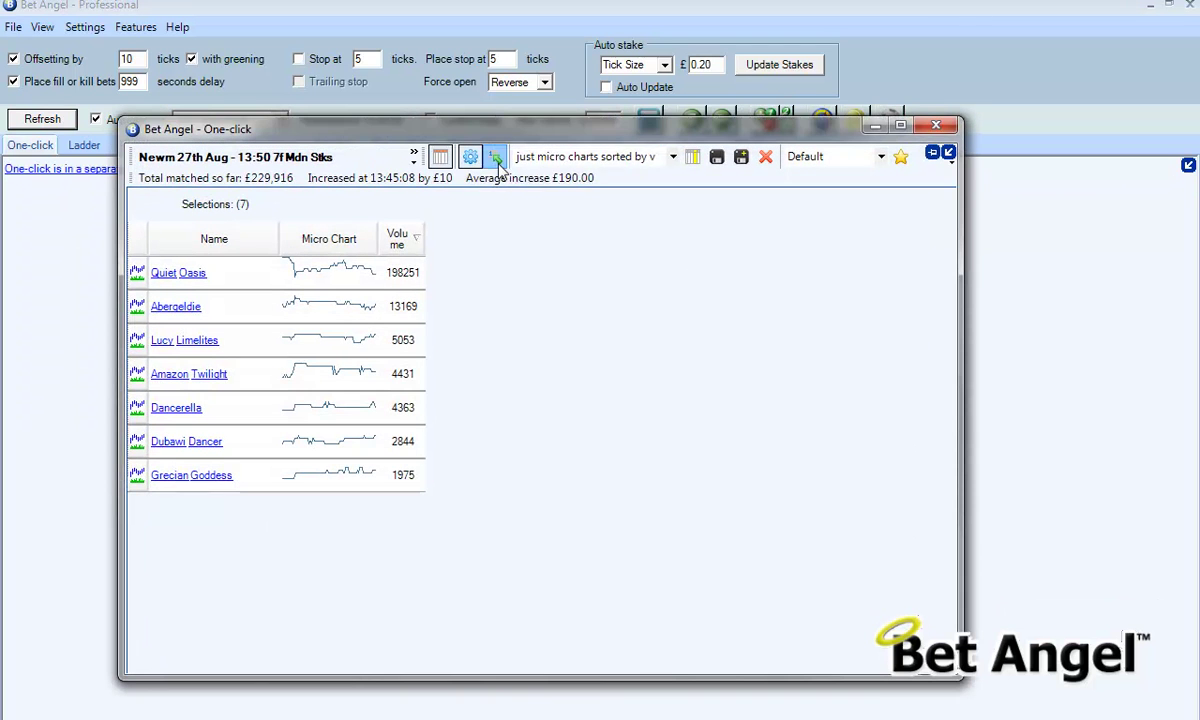
left_click_drag(956, 679, 432, 510)
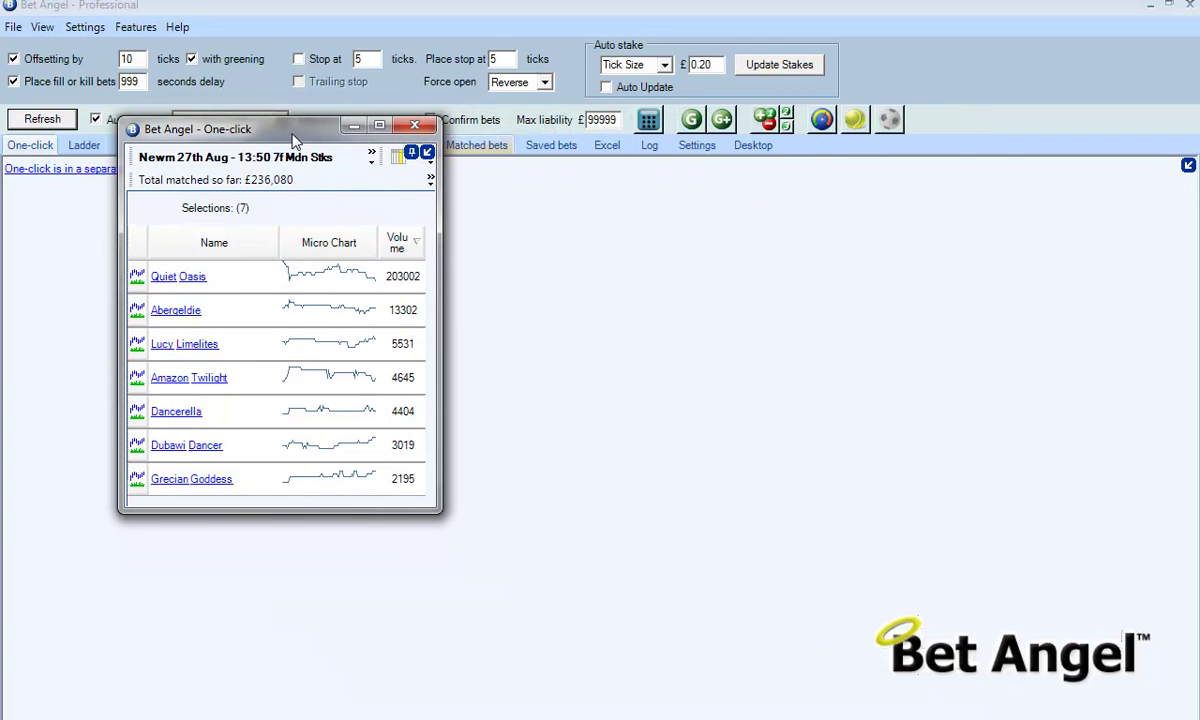
left_click_drag(295, 140, 1021, 126)
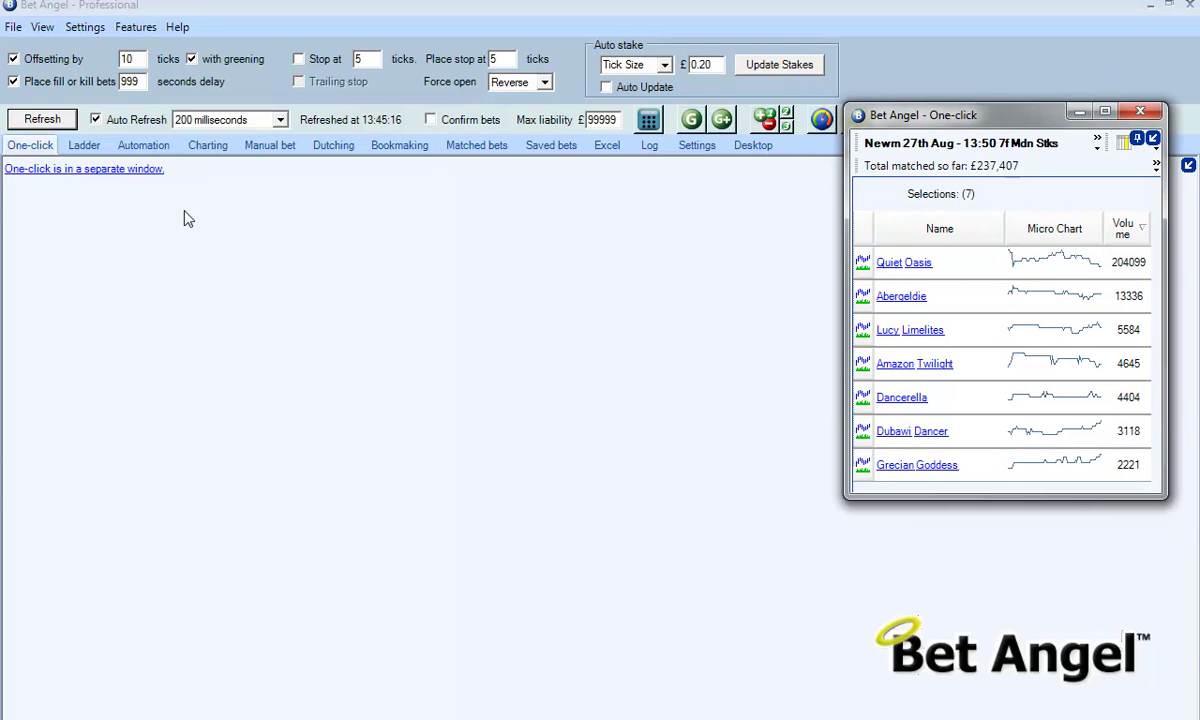
Show the ladders with the floating window top-right, setting rows to 12 large, then 20
left_click(86, 147)
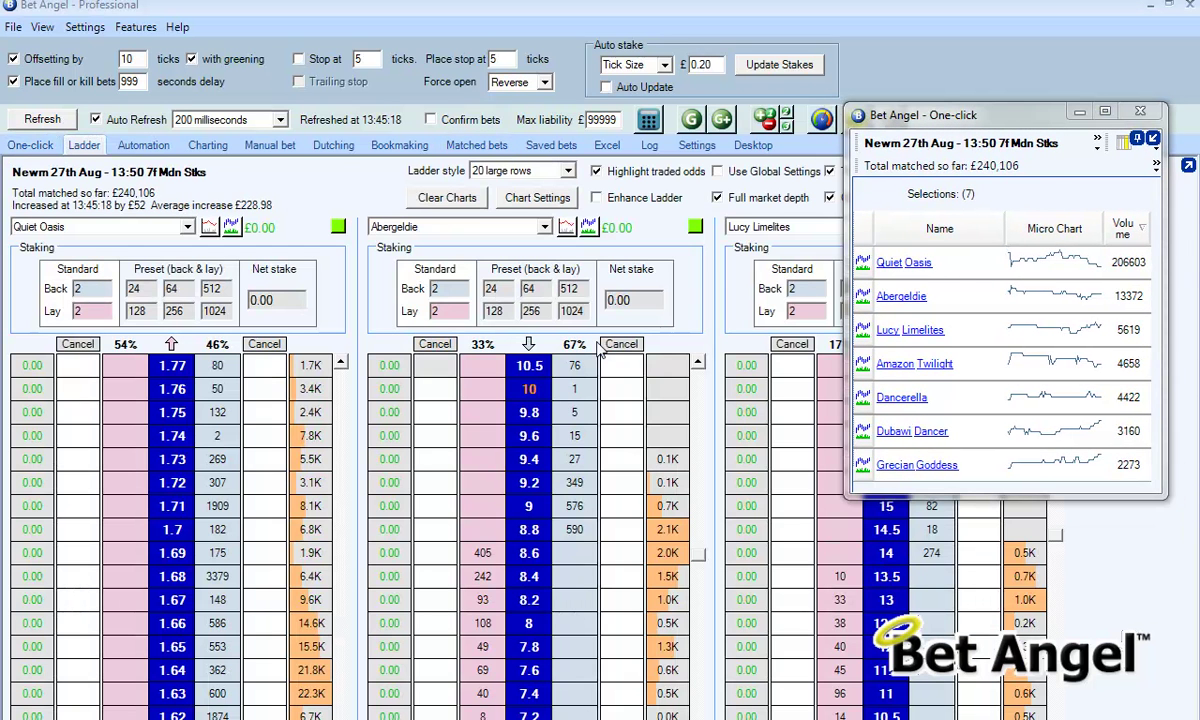
left_click_drag(1024, 116, 1051, 27)
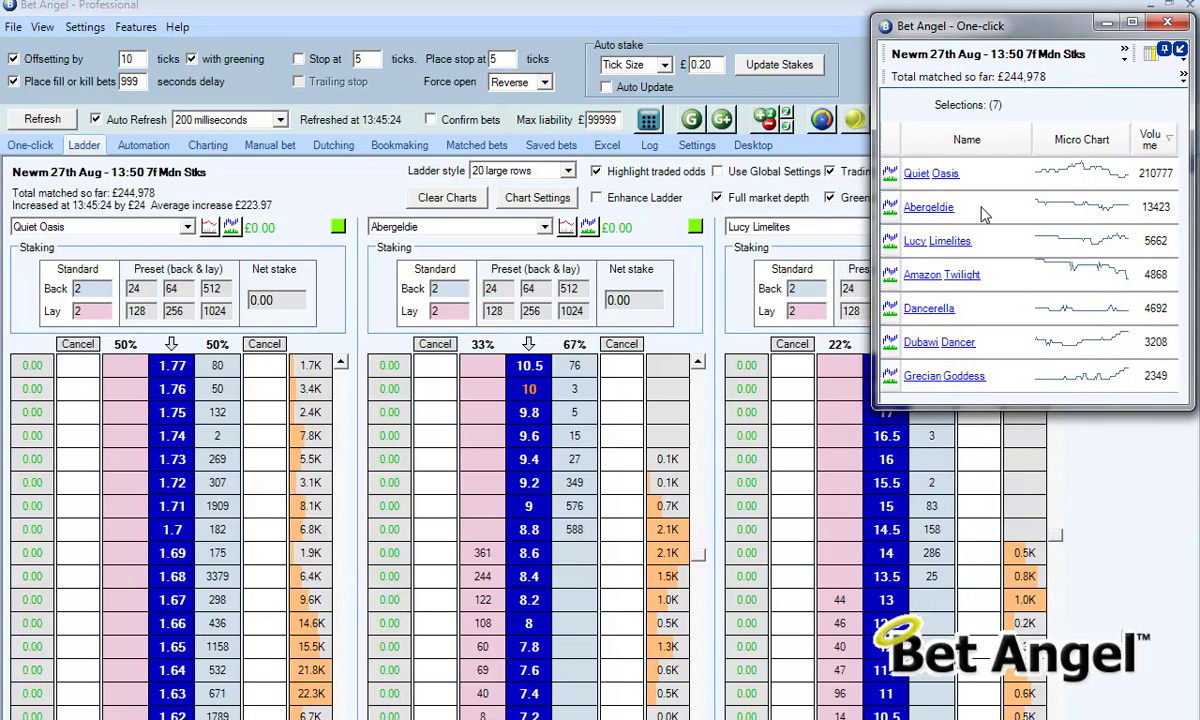
left_click(490, 171)
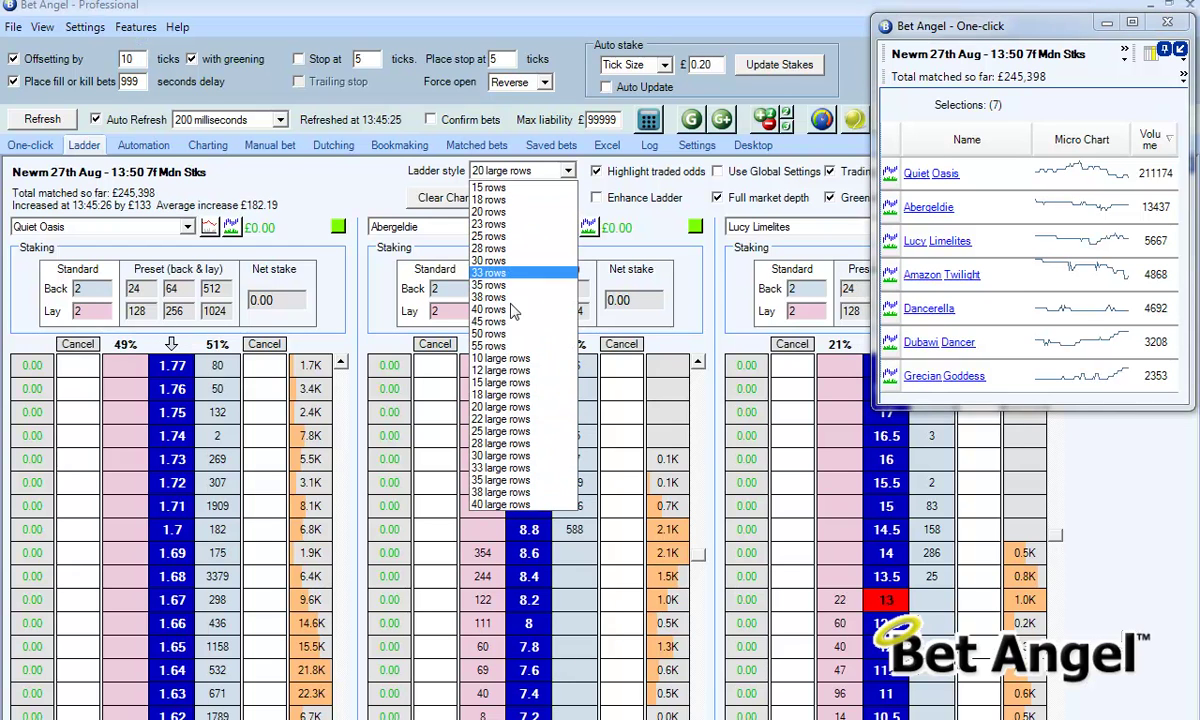
left_click(512, 370)
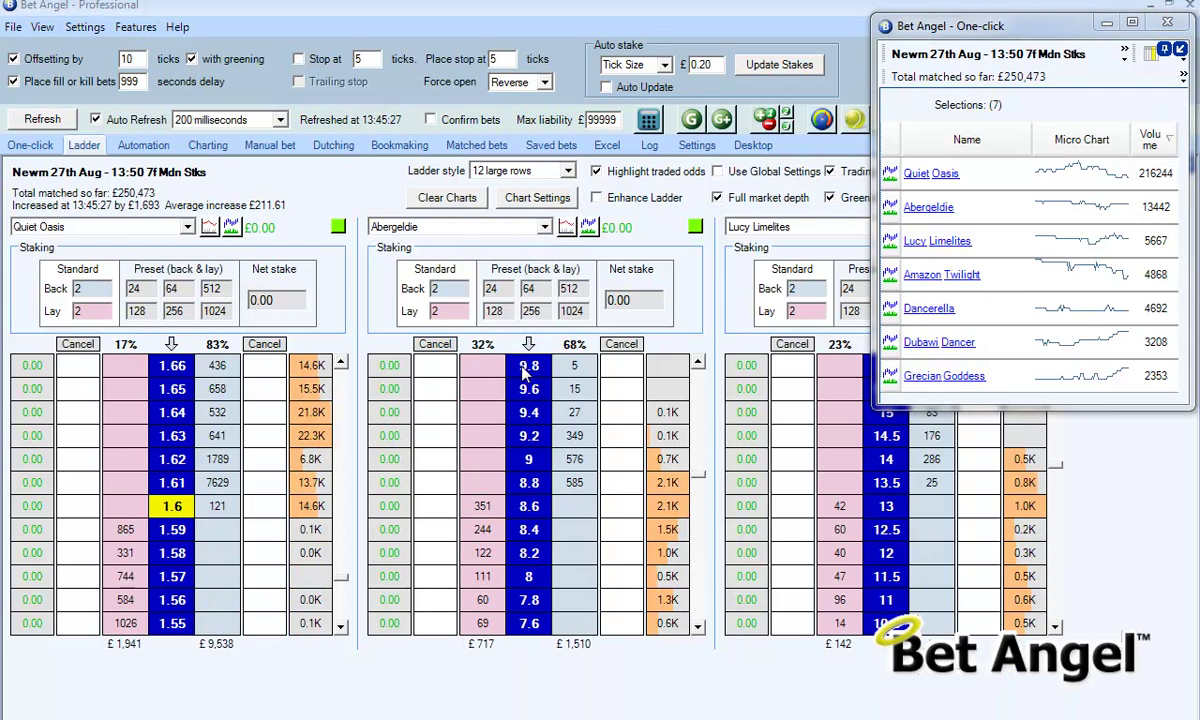
left_click(533, 175)
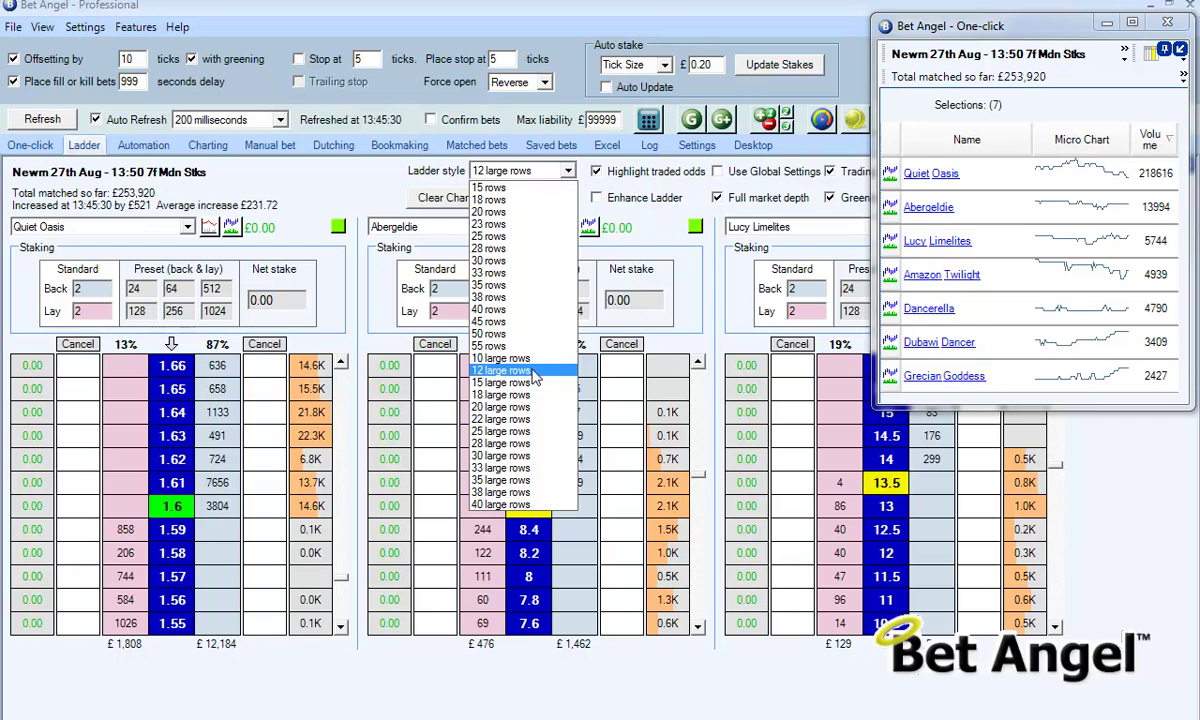
left_click(492, 211)
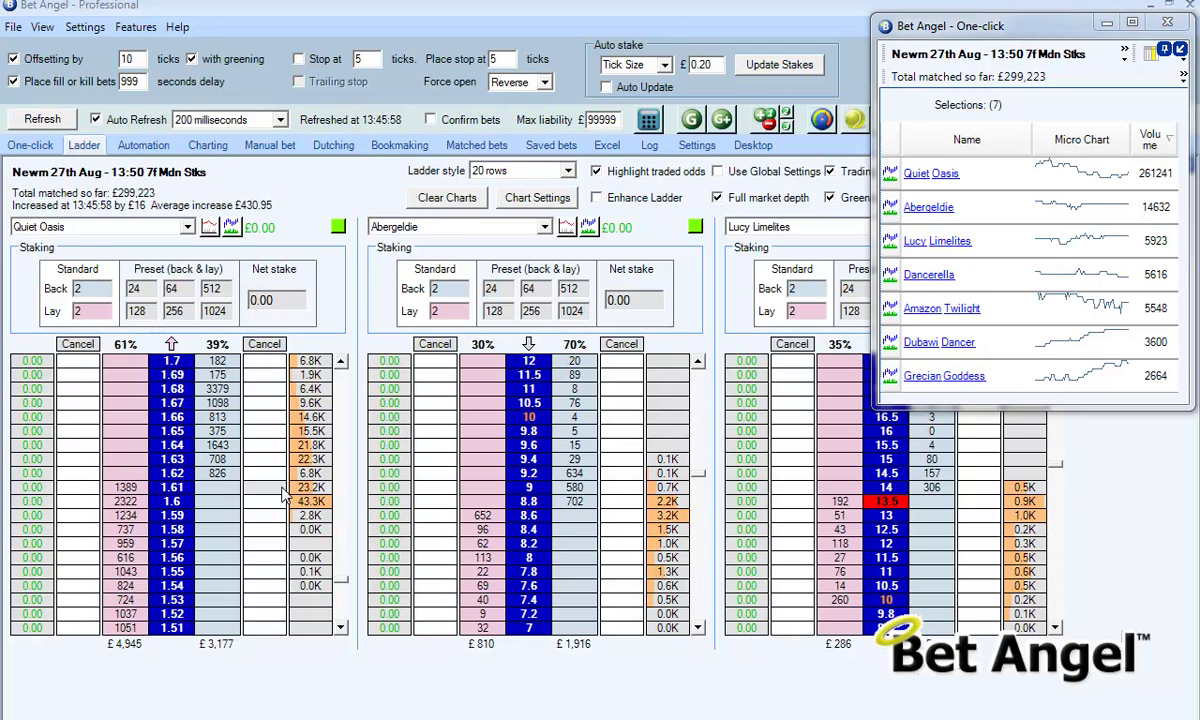
Open Market Overview and position its window up and to the left
left_click(824, 121)
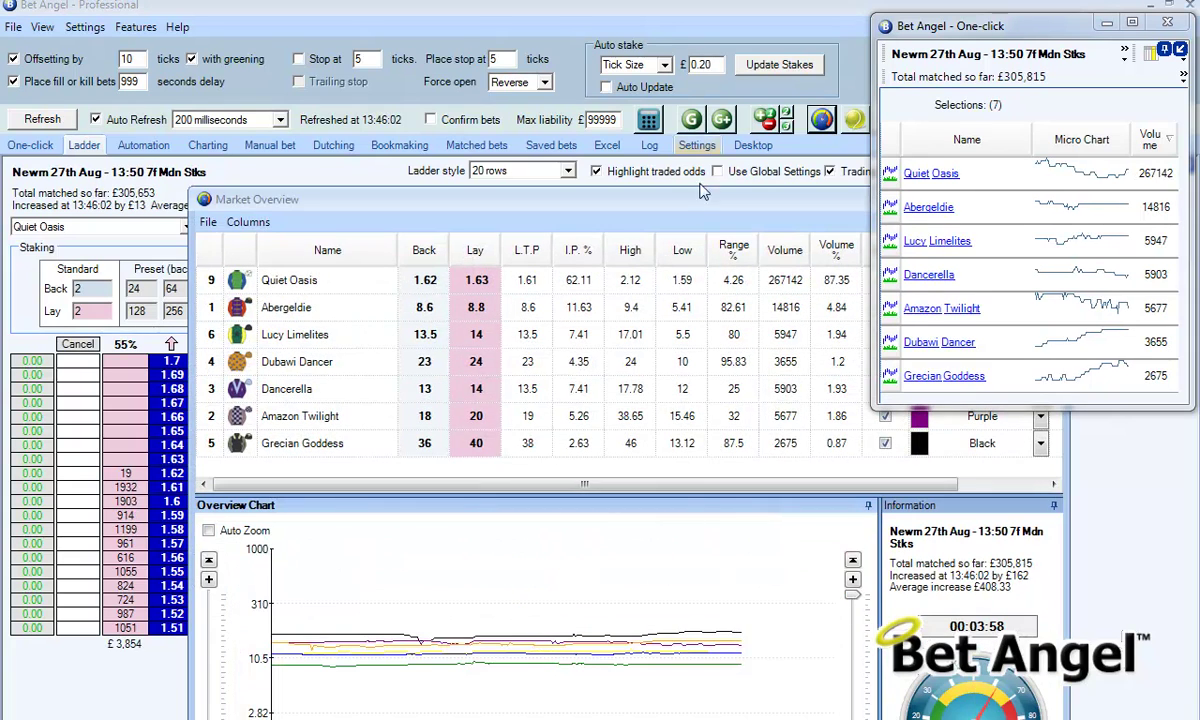
left_click_drag(688, 204, 522, 98)
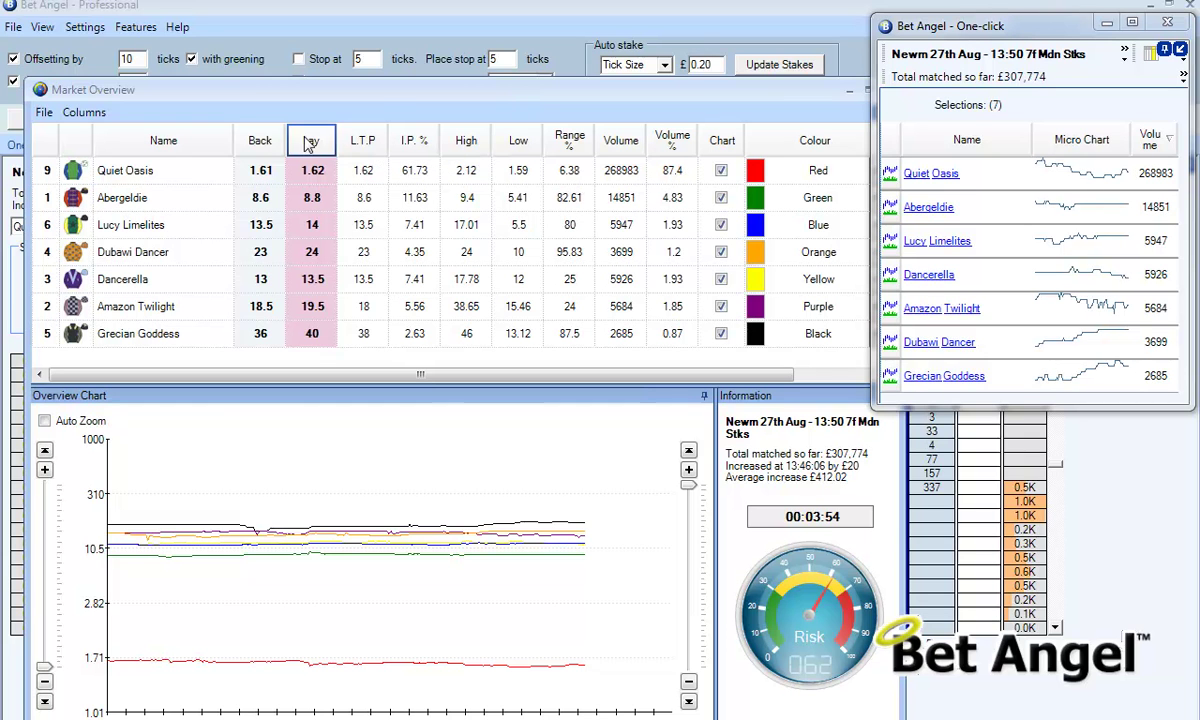
mouse_move(307, 143)
left_mouse_down()
mouse_move(362, 112)
mouse_move(313, 144)
left_mouse_up()
left_click_drag(680, 92, 672, 116)
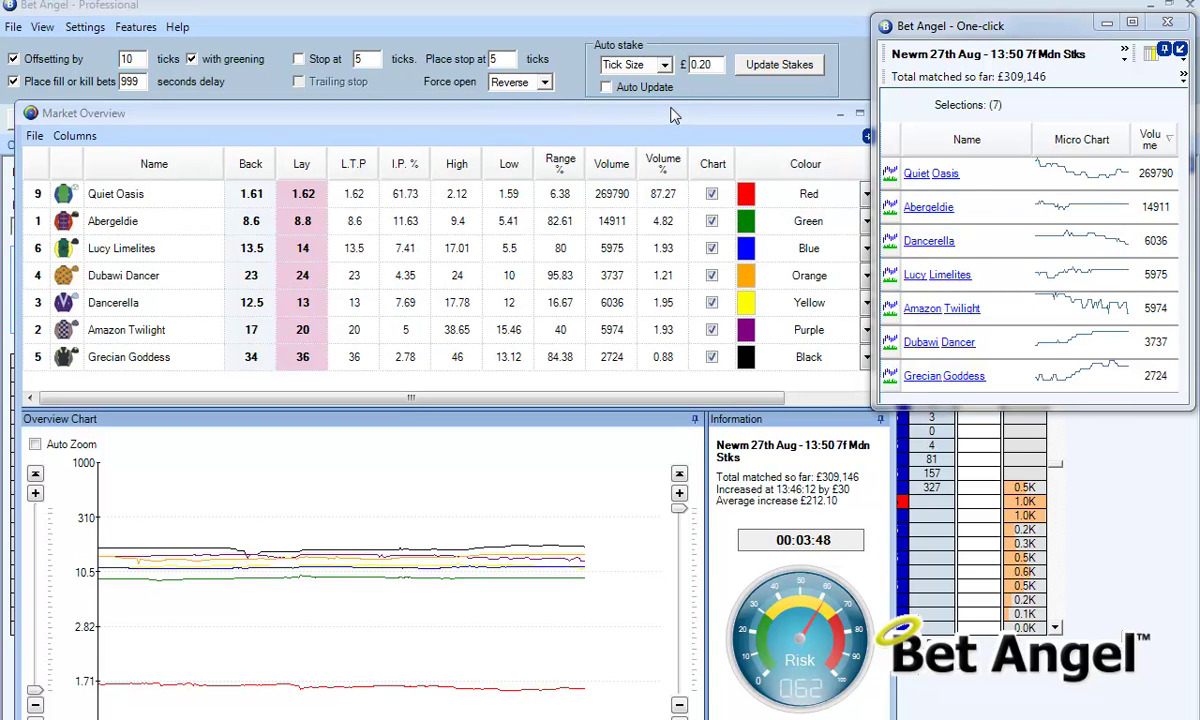
left_click_drag(672, 116, 559, 115)
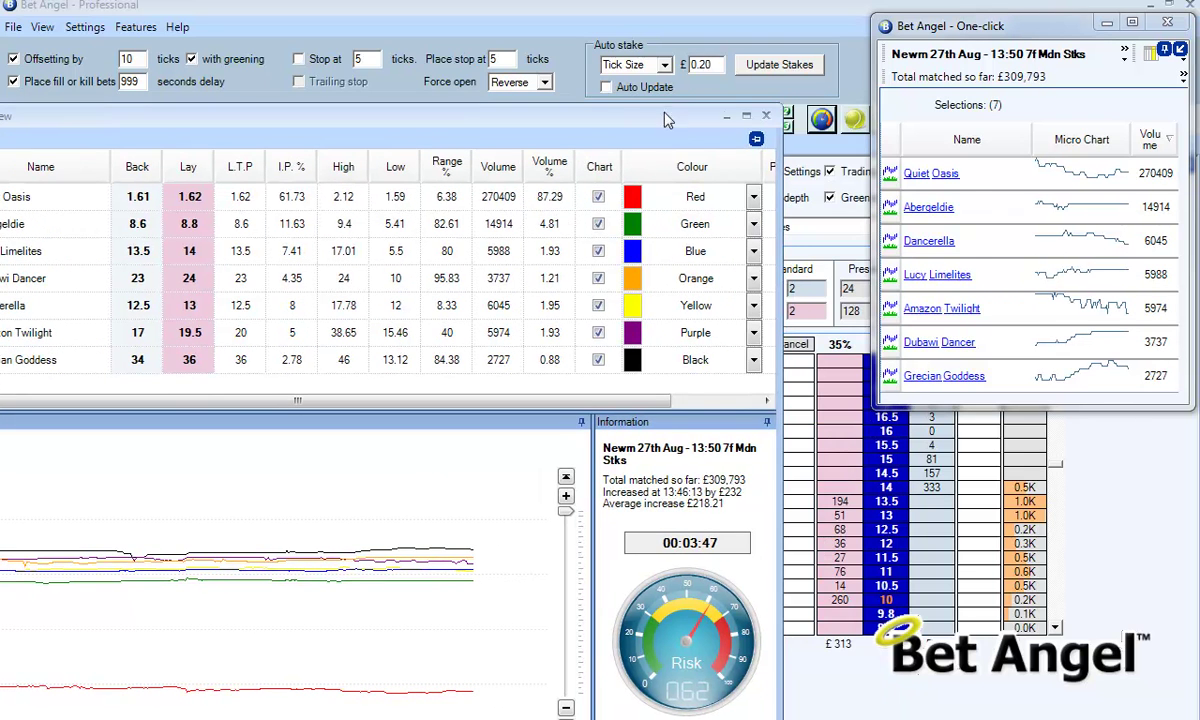
Close Market Overview, apply One-click A to the Manual bet grid, and go back to Ladder
left_click(765, 117)
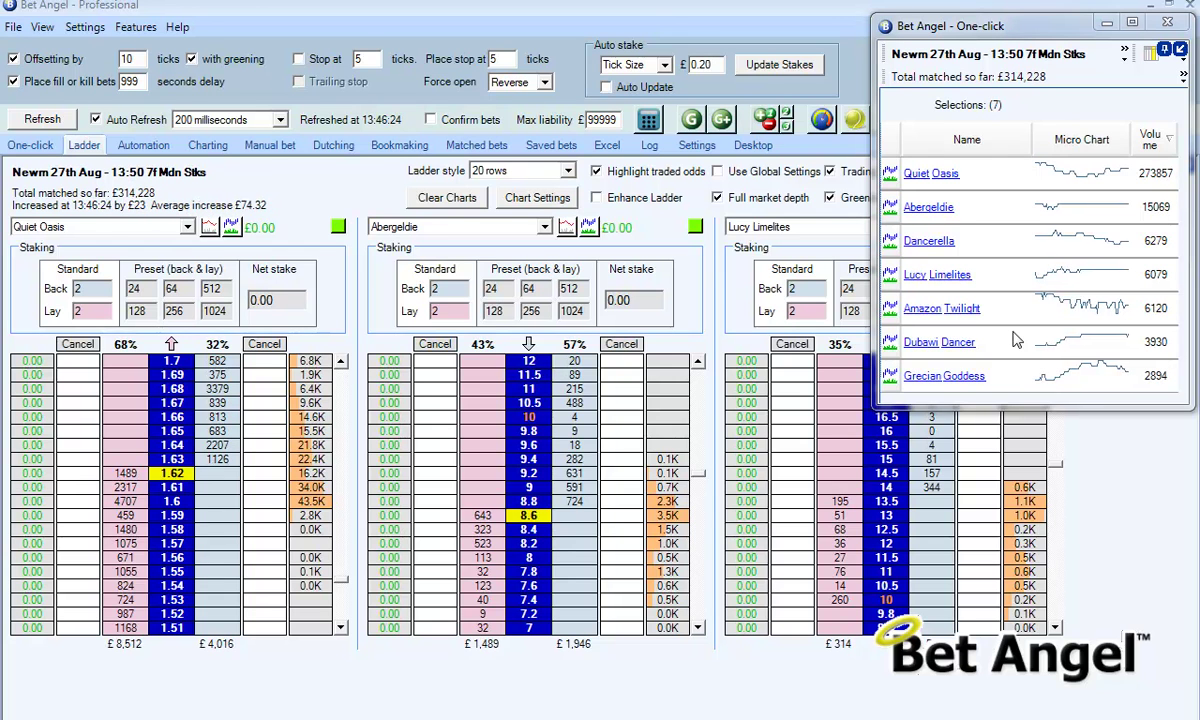
left_click(269, 145)
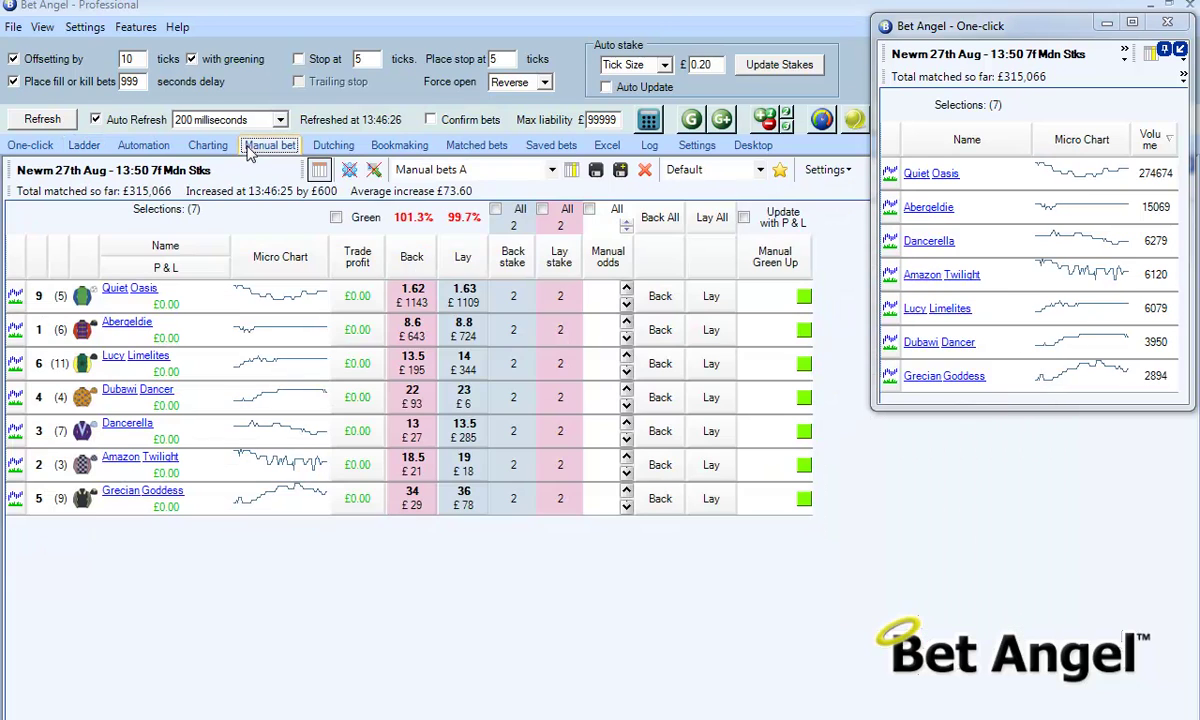
left_click(487, 176)
left_click(461, 241)
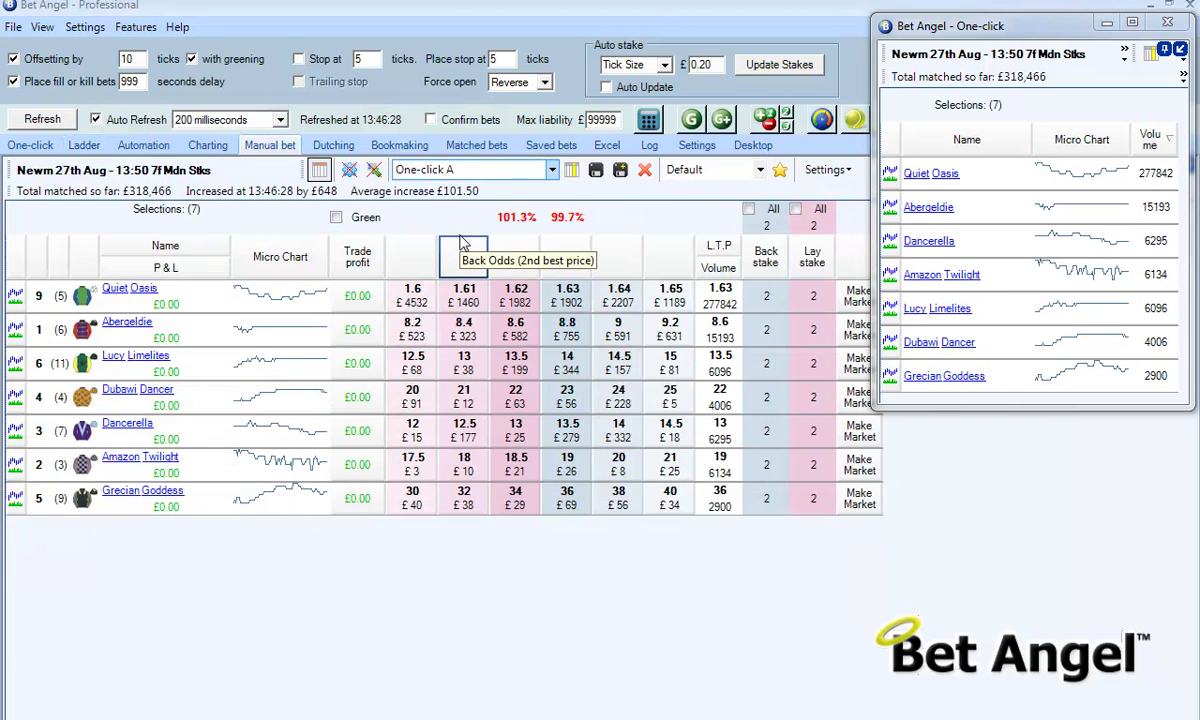
left_click(86, 145)
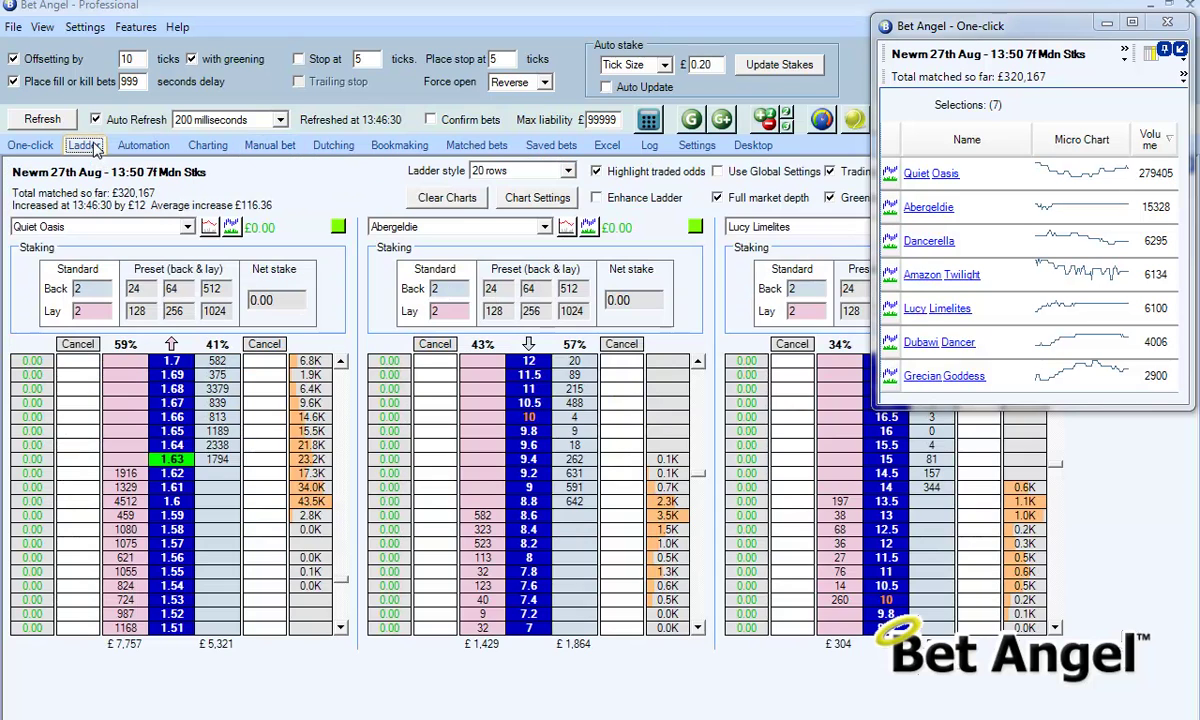